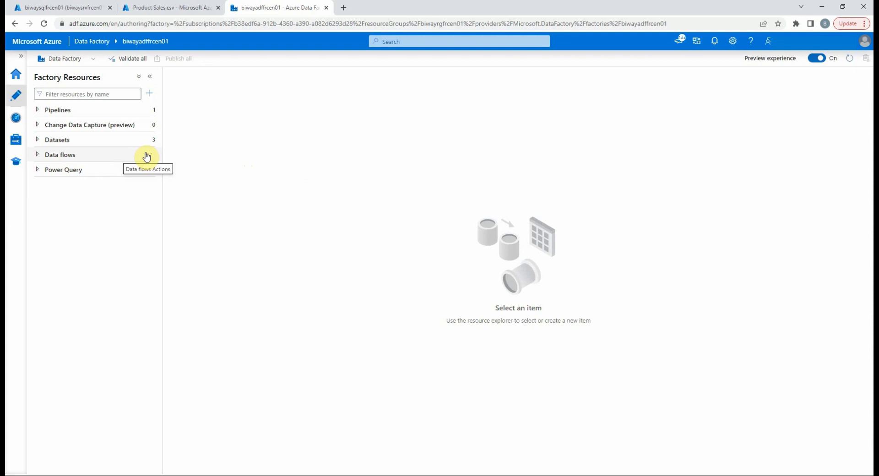
- Create a data flow named Product dataflow and turn on its debug mode with AutoResolveIntegrationRuntime and a 1 hour time to live
left_click(147, 157)
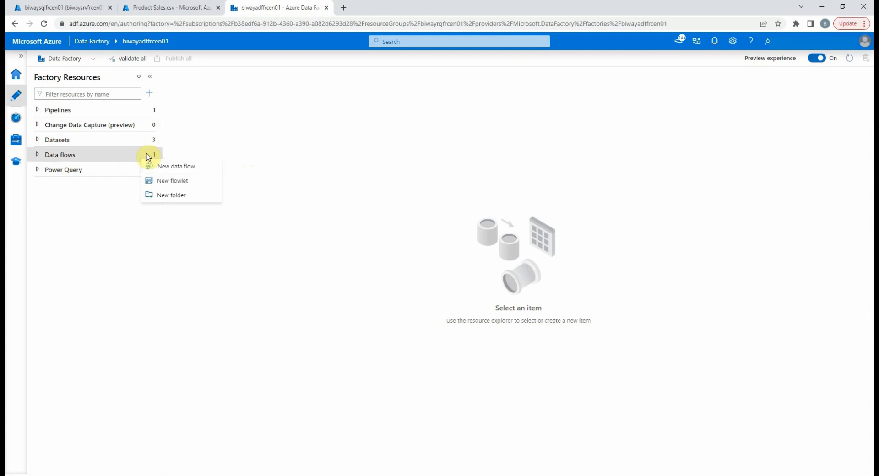
left_click(169, 173)
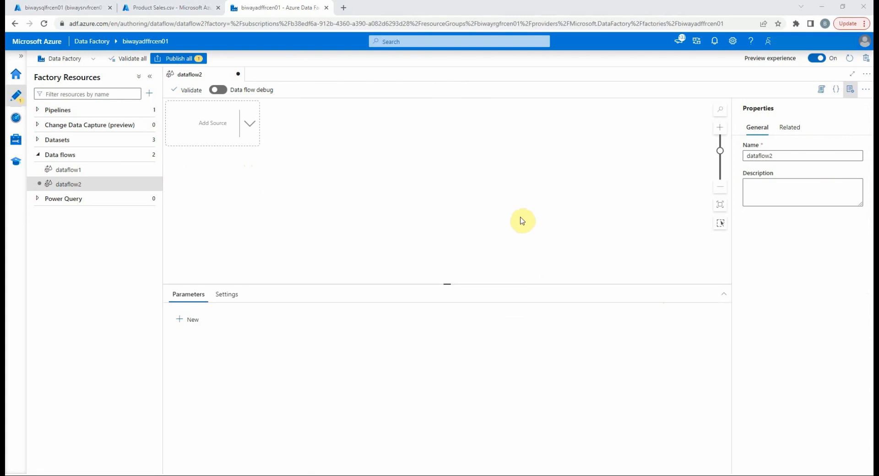
left_click(777, 157)
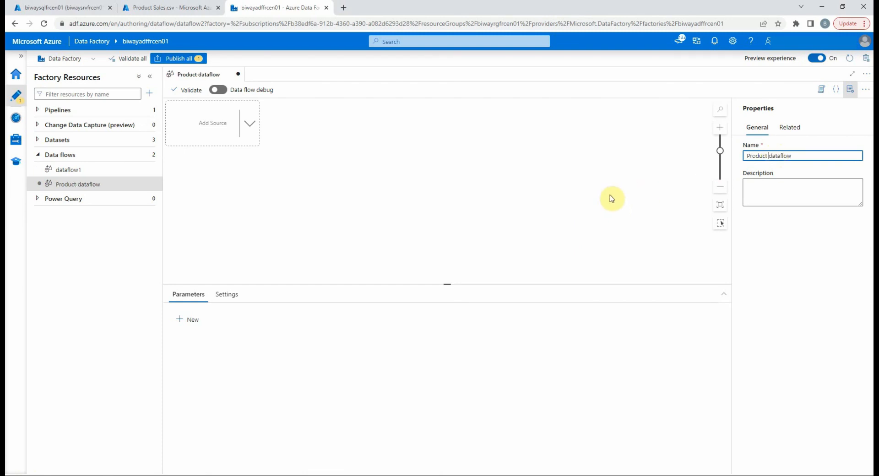
left_click(850, 89)
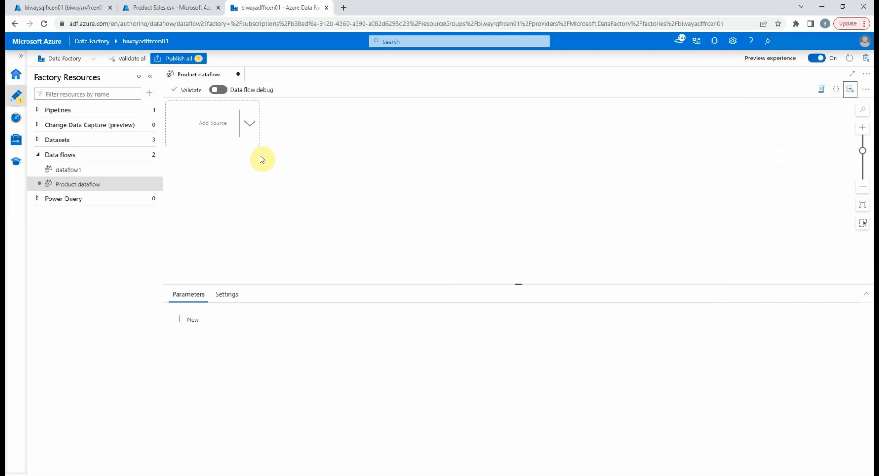
left_click(218, 91)
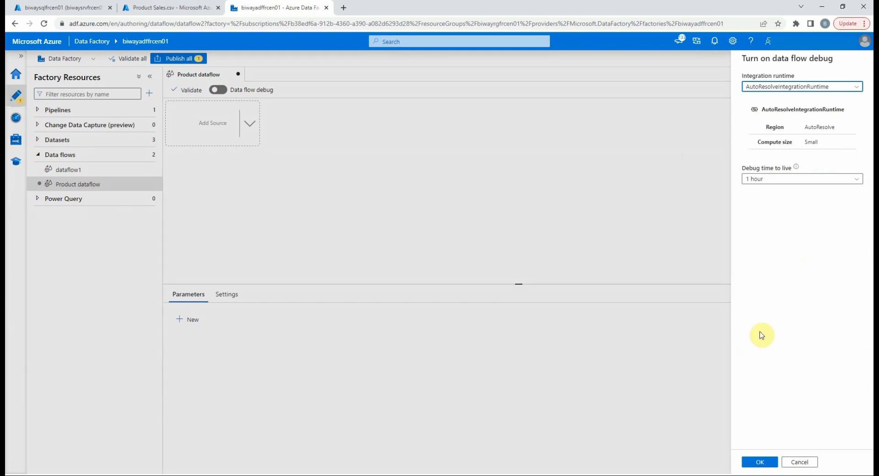
left_click(760, 462)
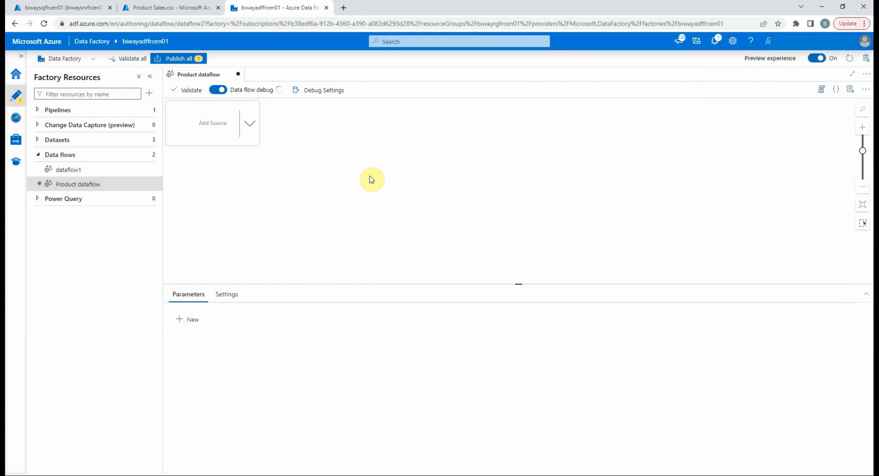
- Review the contents of the Product Sales.csv blob and run the SELECT query on dbo.StoreProducts in the SQL database
left_click(181, 12)
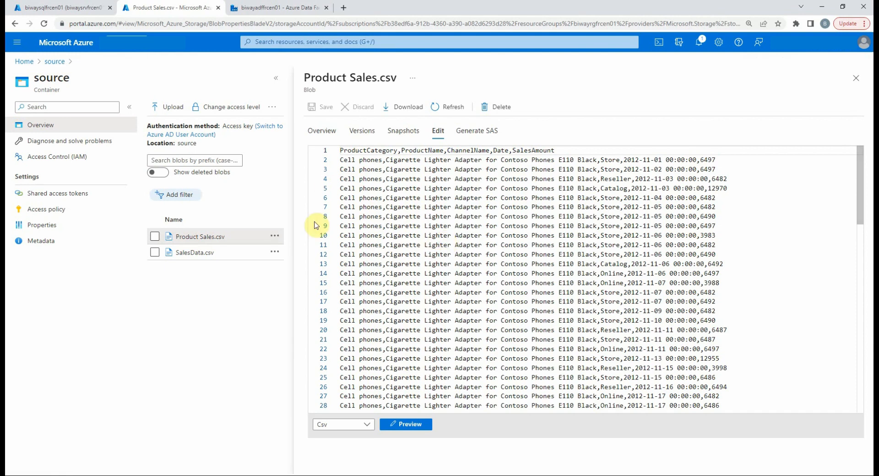
left_click(63, 8)
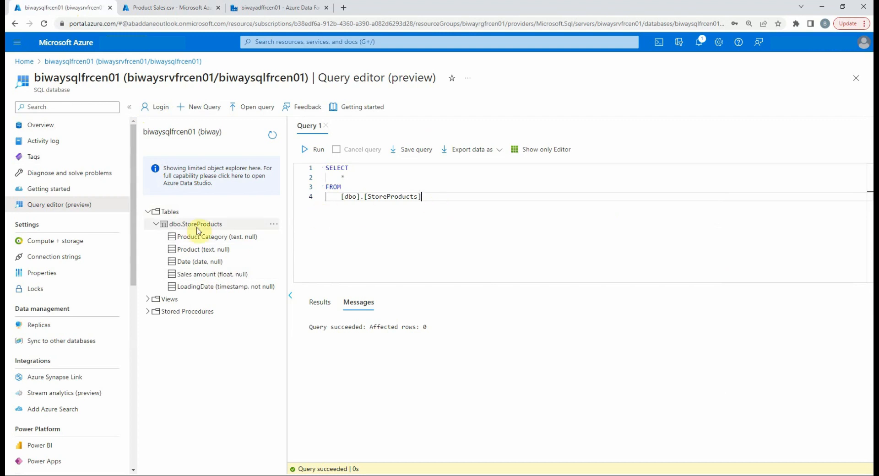
left_click(358, 178)
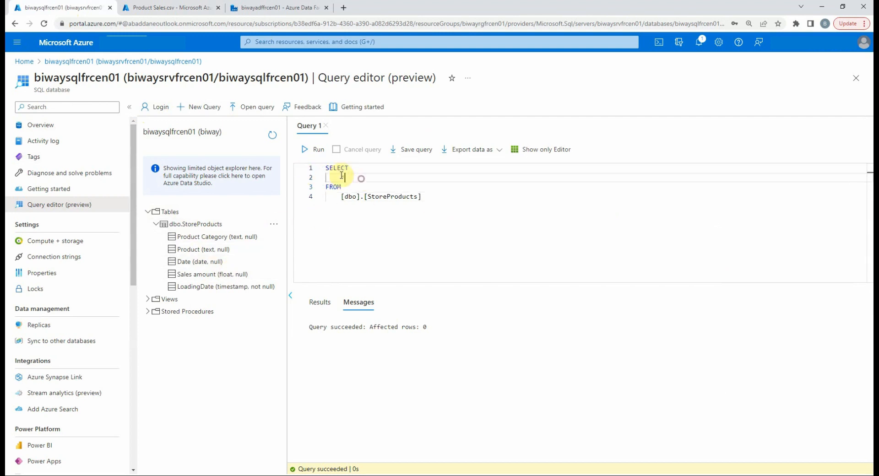
left_click(305, 149)
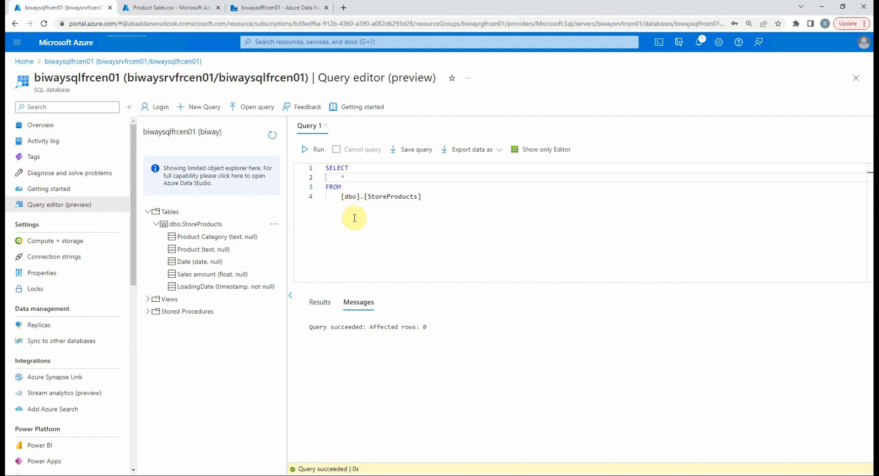
- Return to the data factory and preview the Product Sales.csv data behind BlobDataSet
left_click(263, 14)
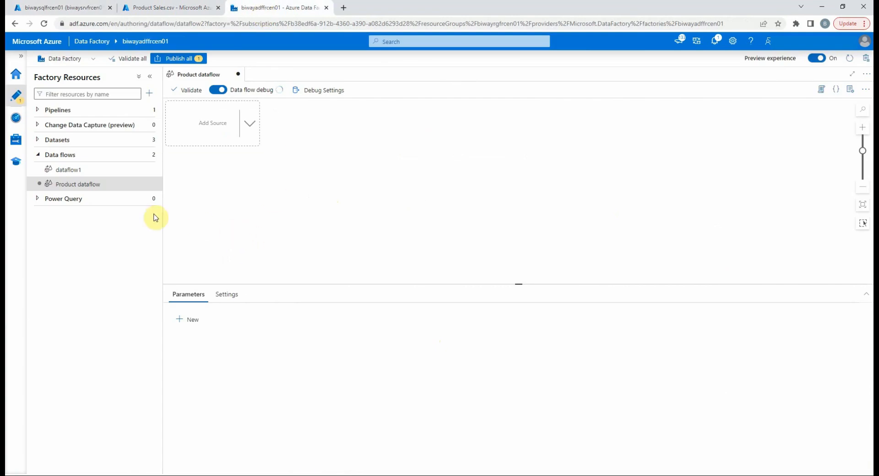
left_click(39, 141)
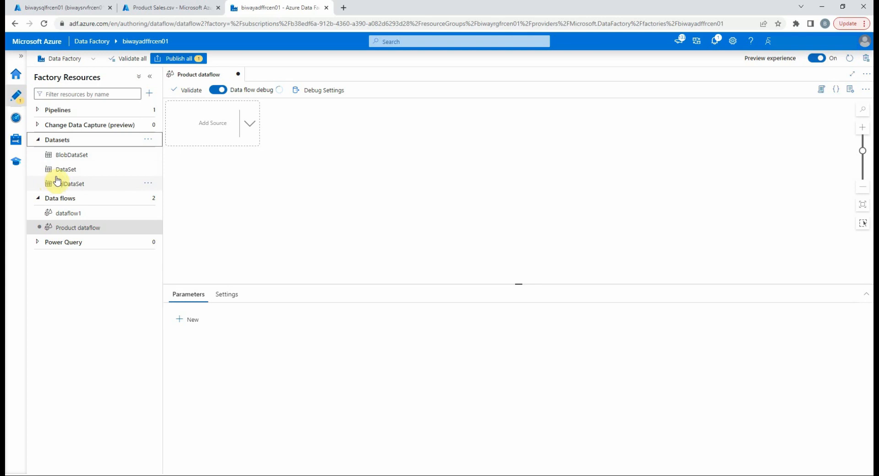
left_click(92, 155)
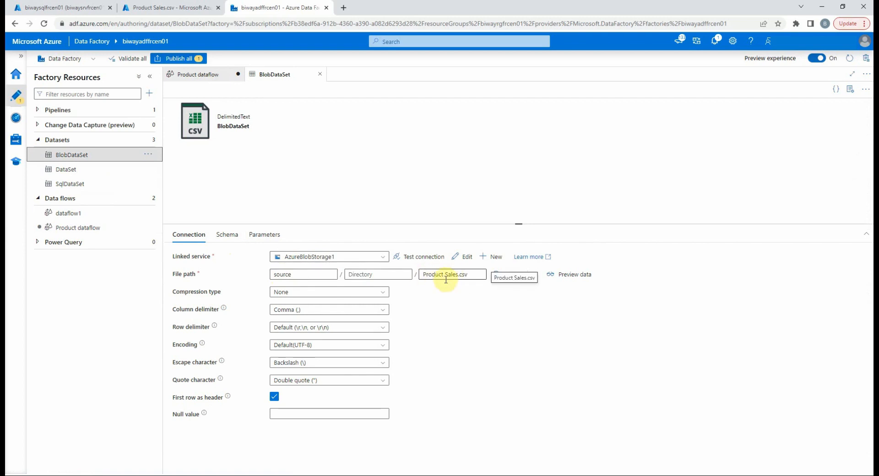
left_click(565, 275)
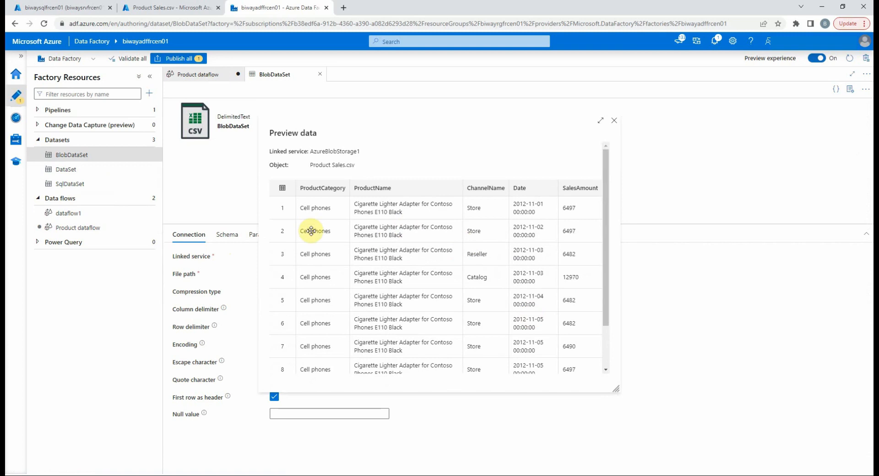
scroll(320, 266, "down", 2)
scroll(323, 268, "up", 2)
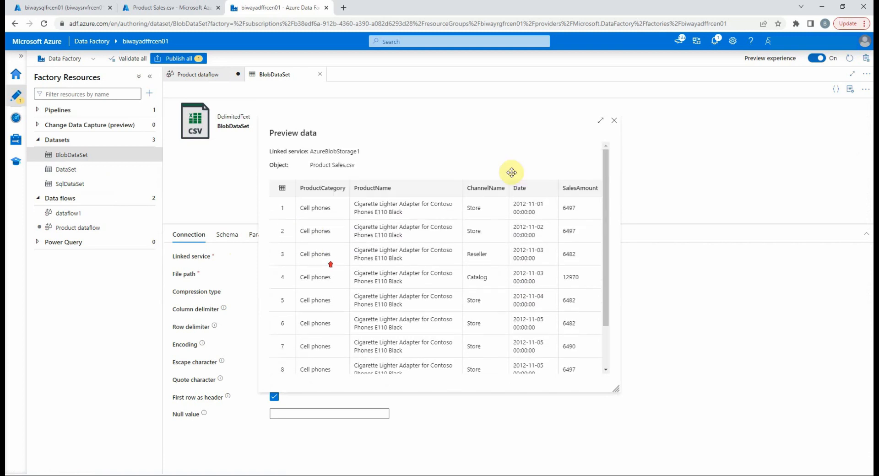
left_click(614, 121)
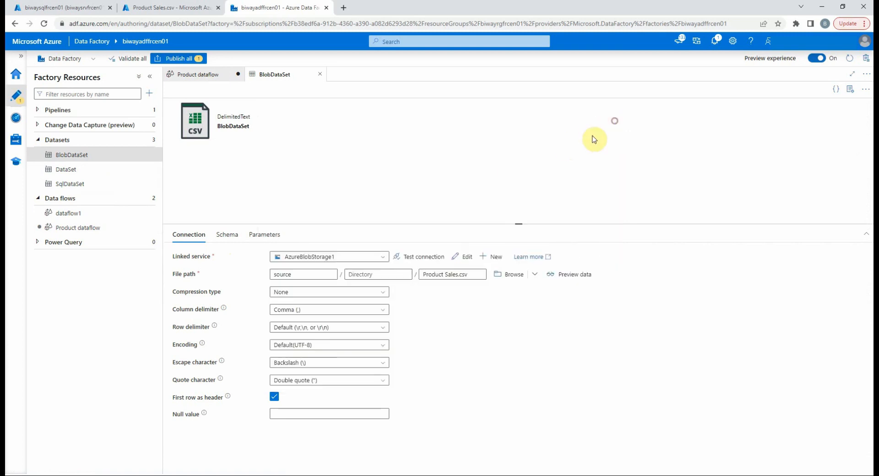
- Check the linked service and table of SqlDataSet, and close both open datasets
left_click(84, 184)
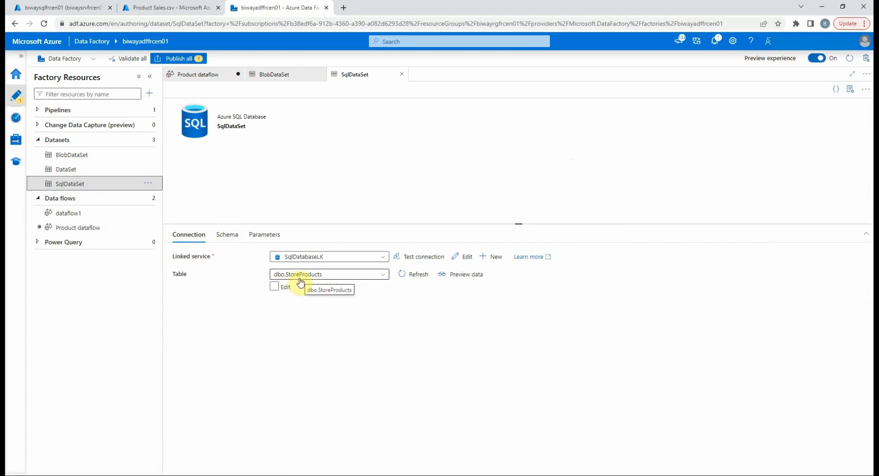
left_click(402, 74)
left_click(320, 74)
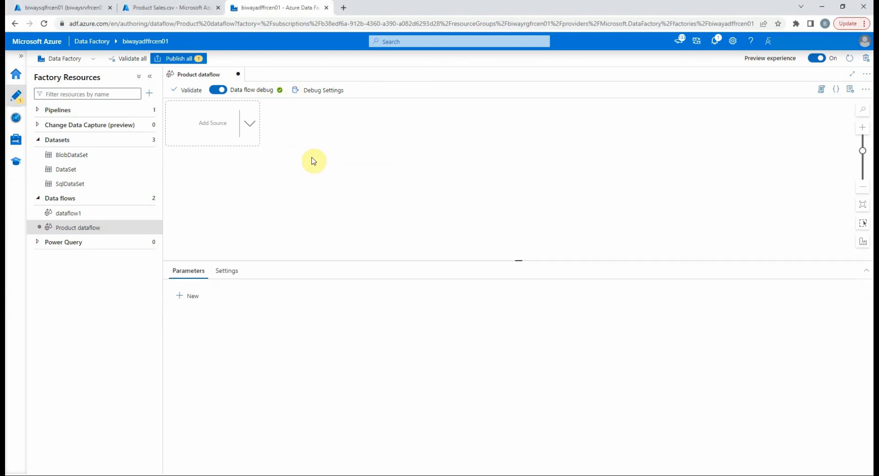
- Add a source to Product dataflow that uses BlobDataSet, with Datasource as its output stream name
left_click(248, 126)
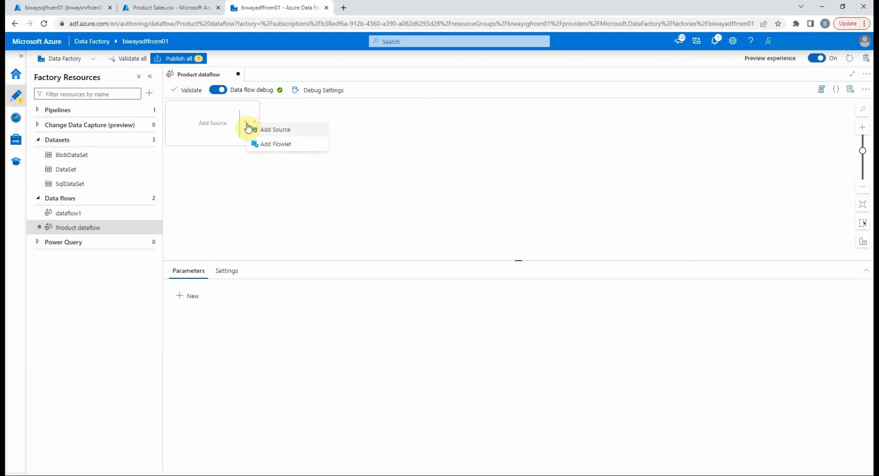
left_click(272, 130)
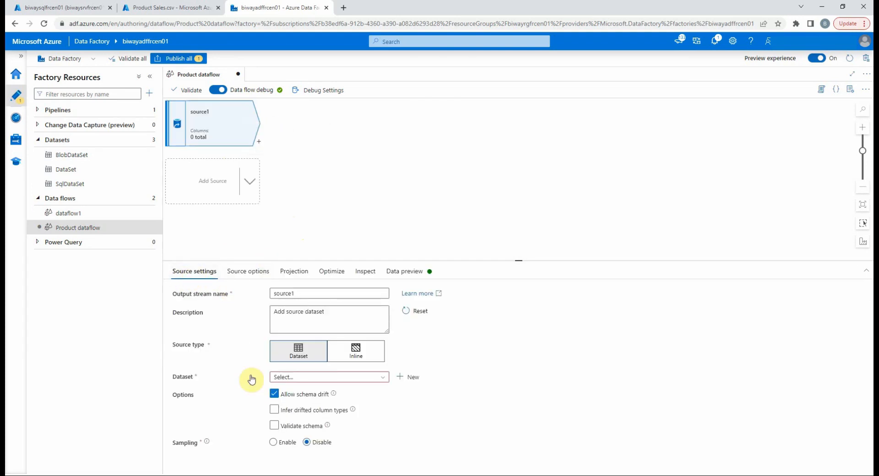
left_click(290, 378)
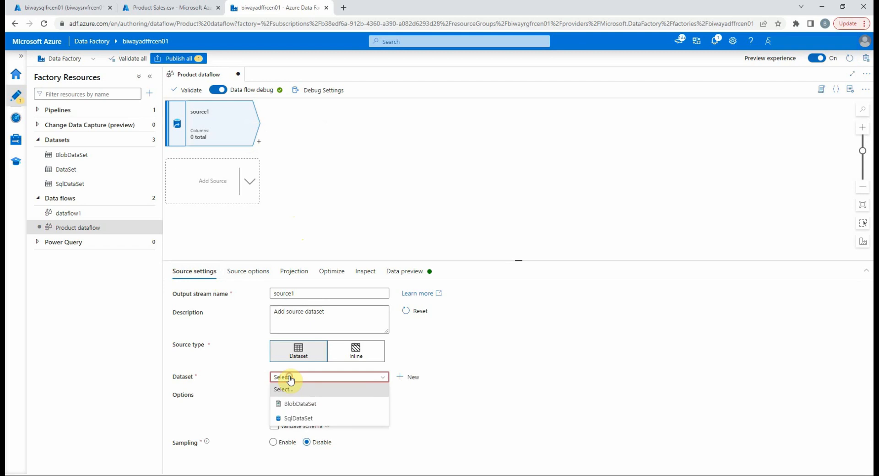
left_click(299, 404)
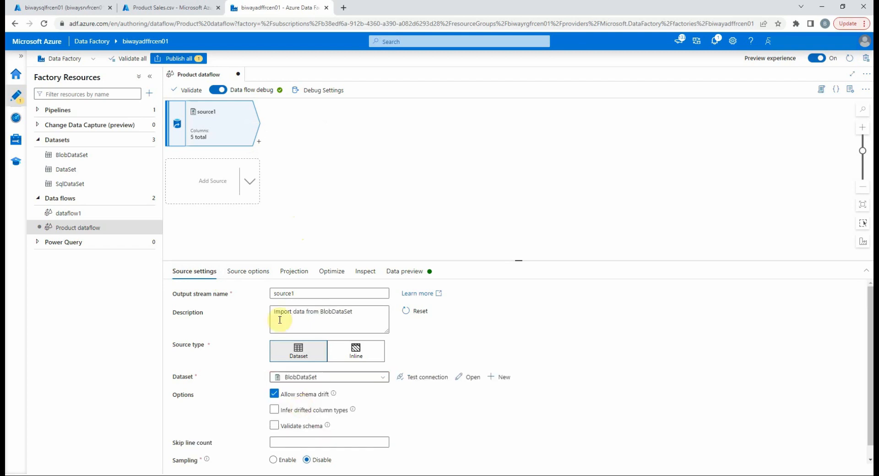
left_click(302, 296)
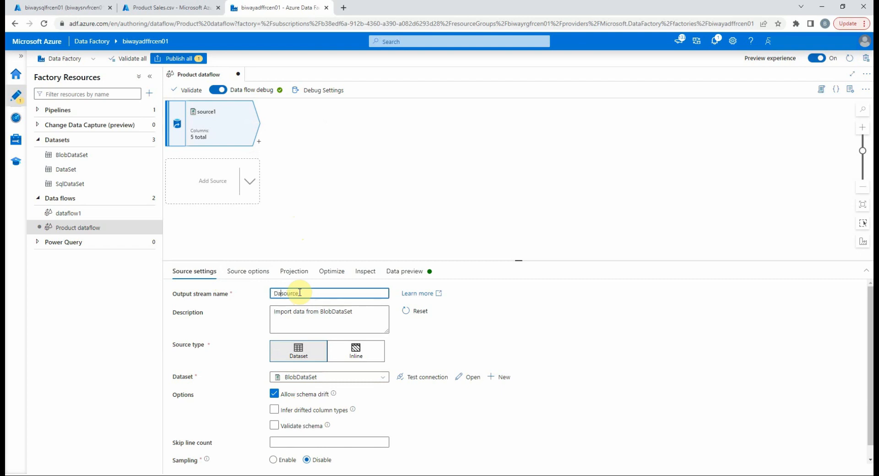
left_click(296, 205)
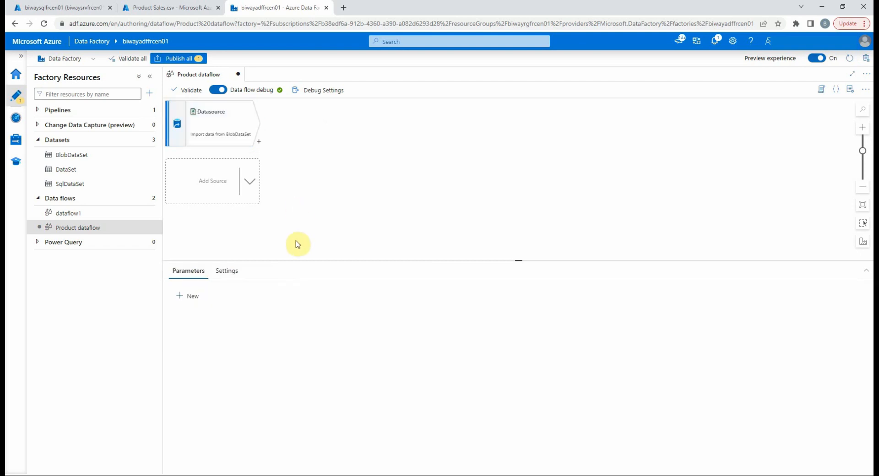
- Add a Filter transformation after Datasource and name its output stream filterdata
left_click(260, 143)
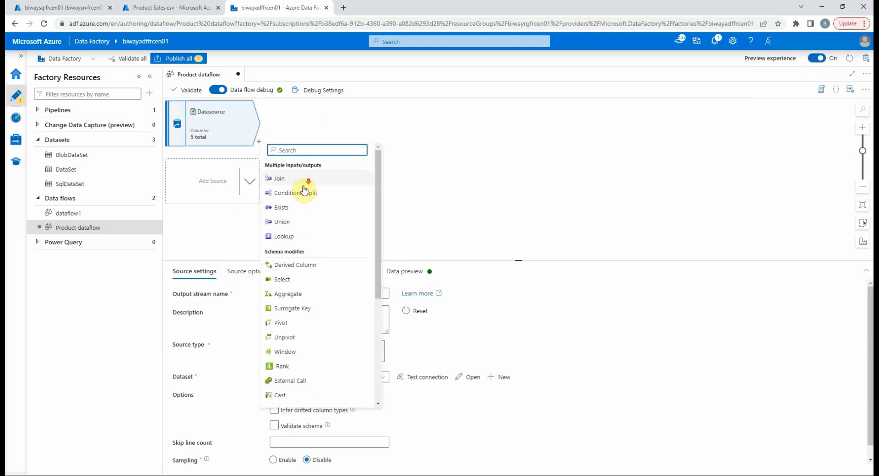
scroll(303, 233, "down", 3)
scroll(303, 233, "down", 1)
scroll(310, 251, "up", 4)
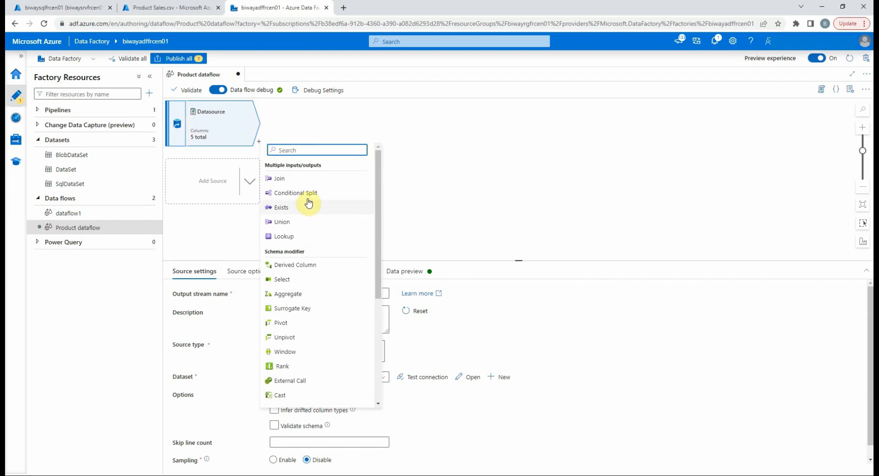
scroll(304, 238, "down", 4)
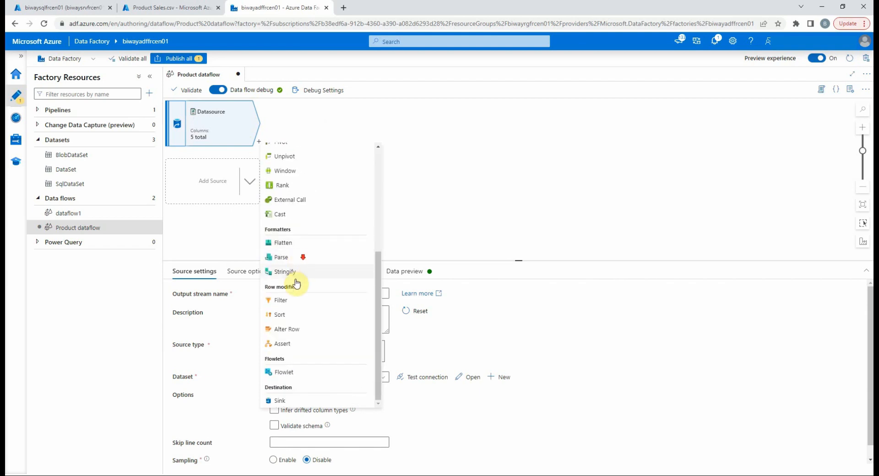
left_click(283, 300)
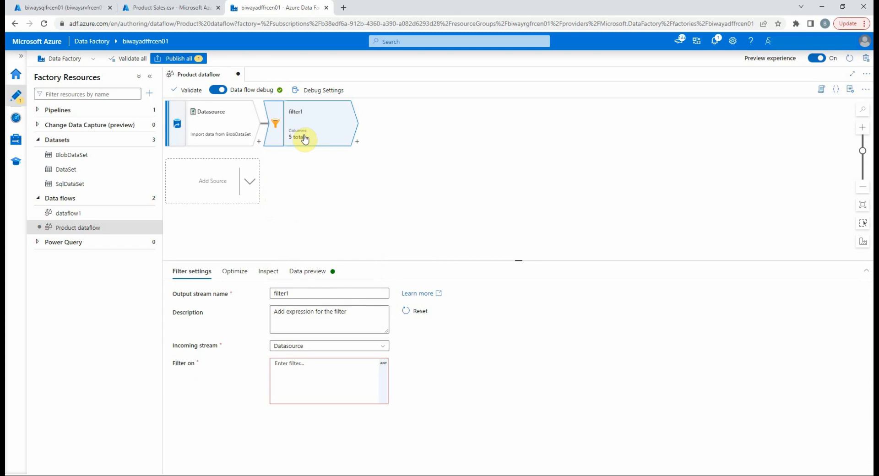
left_click(289, 293)
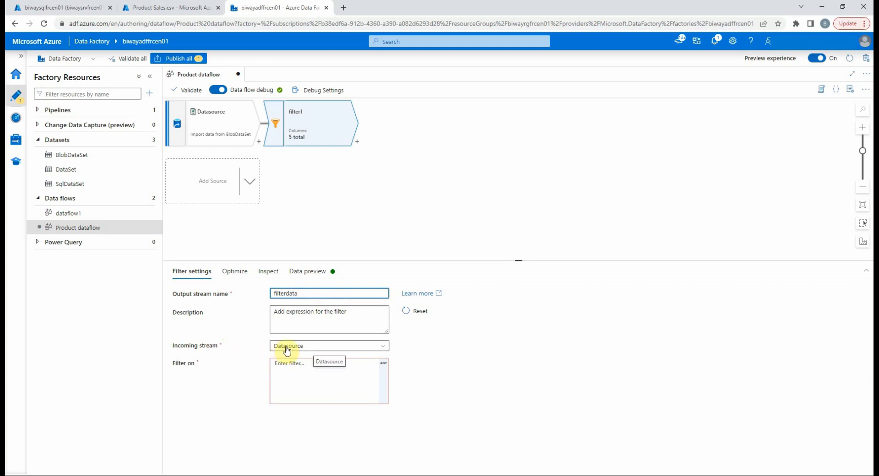
- Build and save the filterdata condition ChannelName == 'Store' in the expression builder, using the ChannelName column from the input schema
left_click(312, 386)
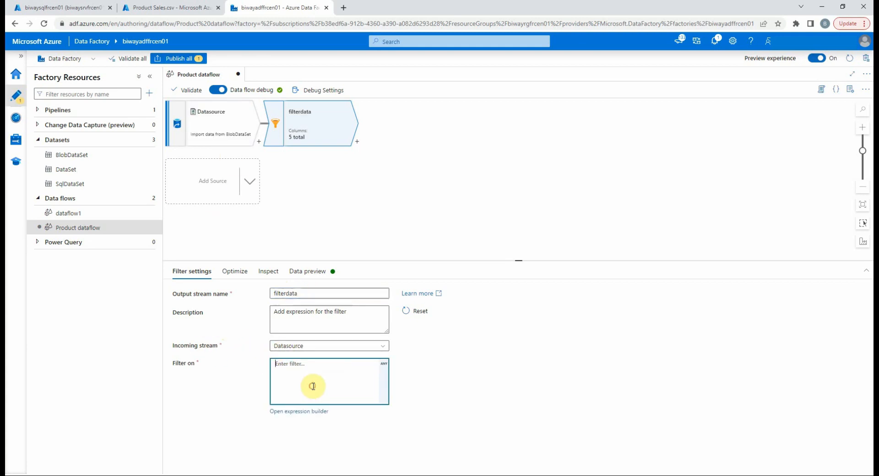
left_click(290, 413)
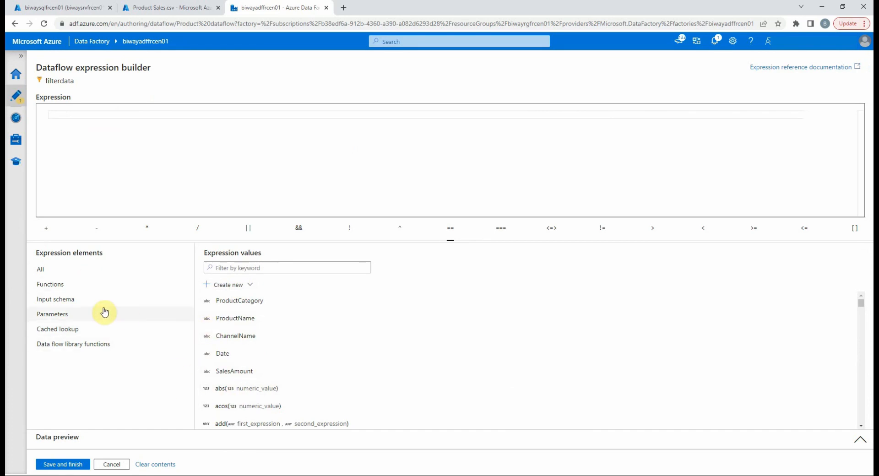
left_click(74, 299)
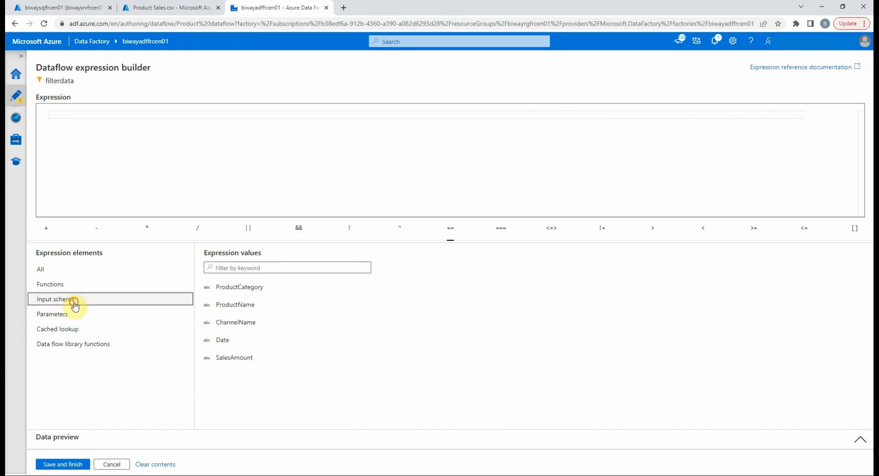
left_click(238, 322)
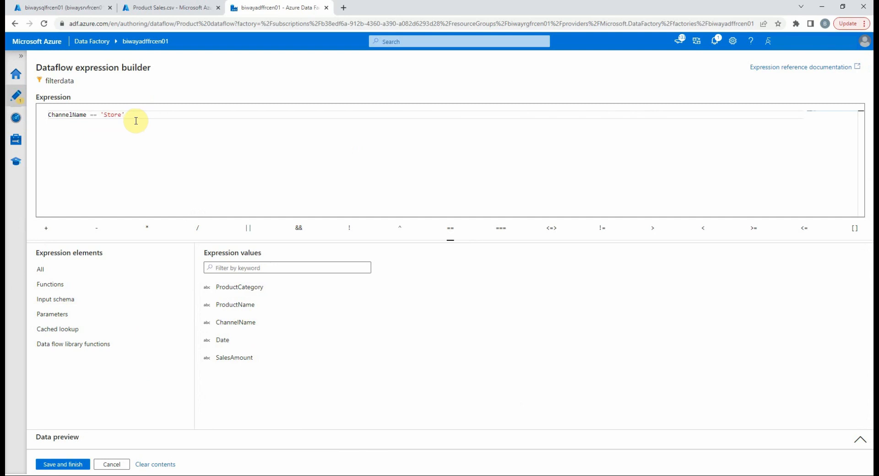
left_click(62, 465)
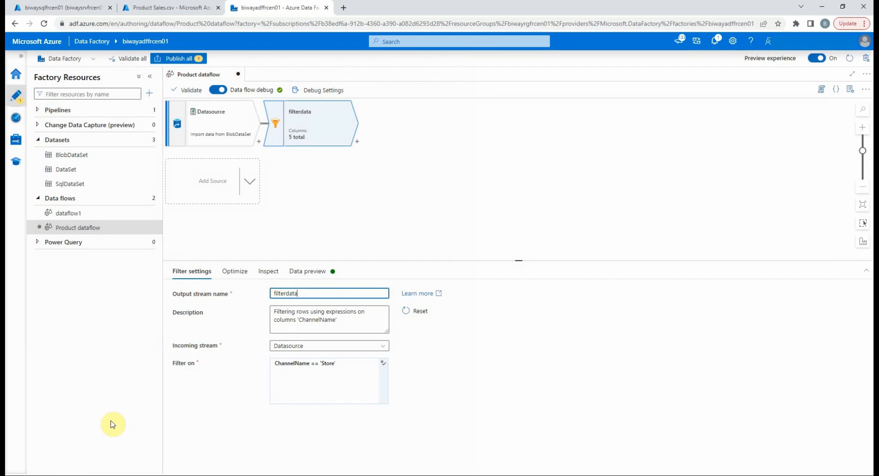
- Load the data preview of filterdata and check the ChannelName values in its rows
left_click(314, 273)
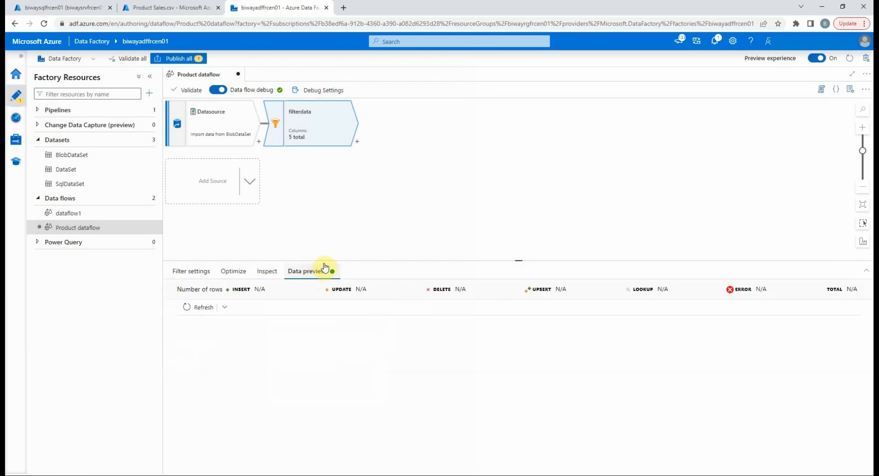
left_click(191, 307)
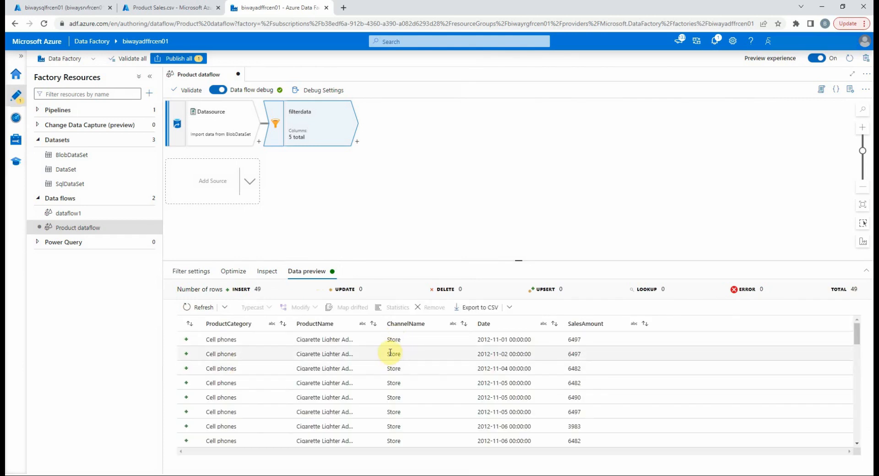
scroll(393, 364, "down", 2)
scroll(392, 364, "up", 2)
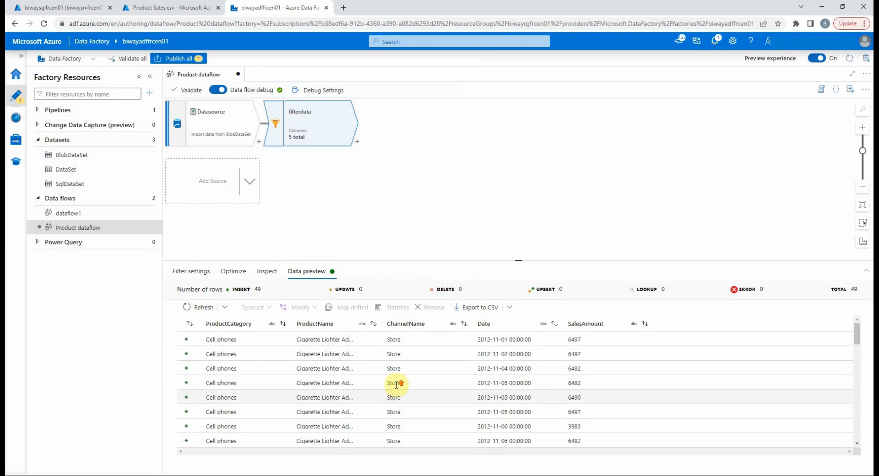
- Add a Cast transformation after filterdata and inspect the column types of its output schema
left_click(358, 141)
scroll(406, 230, "down", 3)
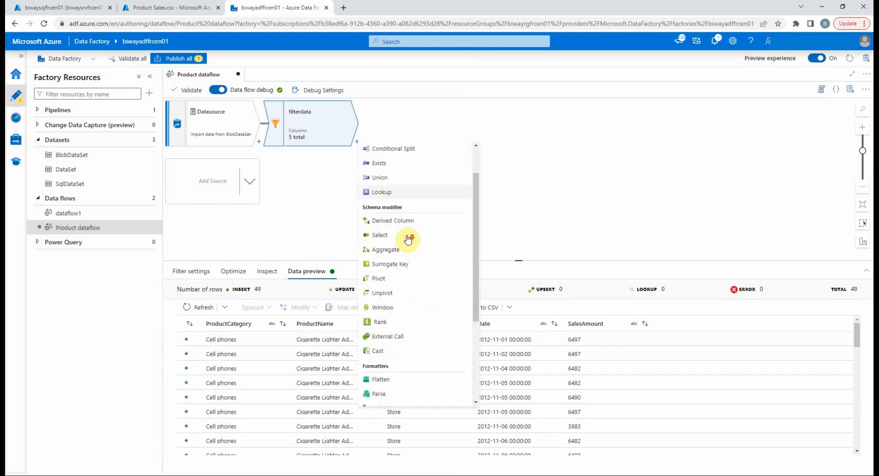
left_click(378, 350)
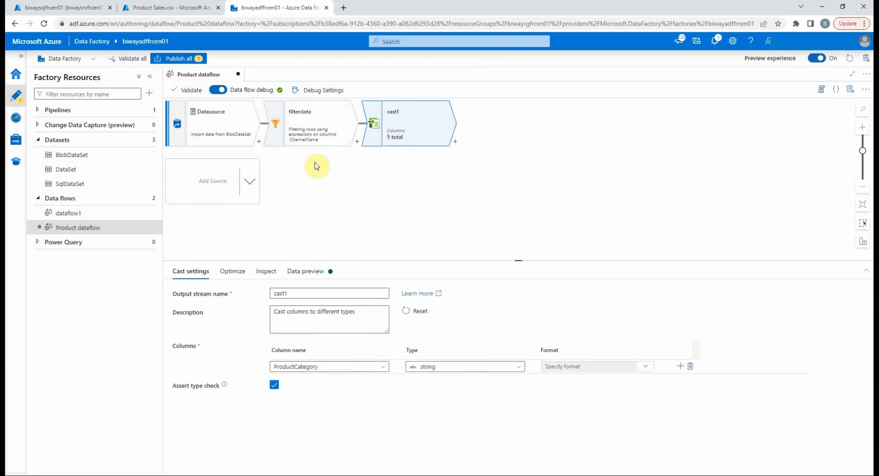
left_click(273, 272)
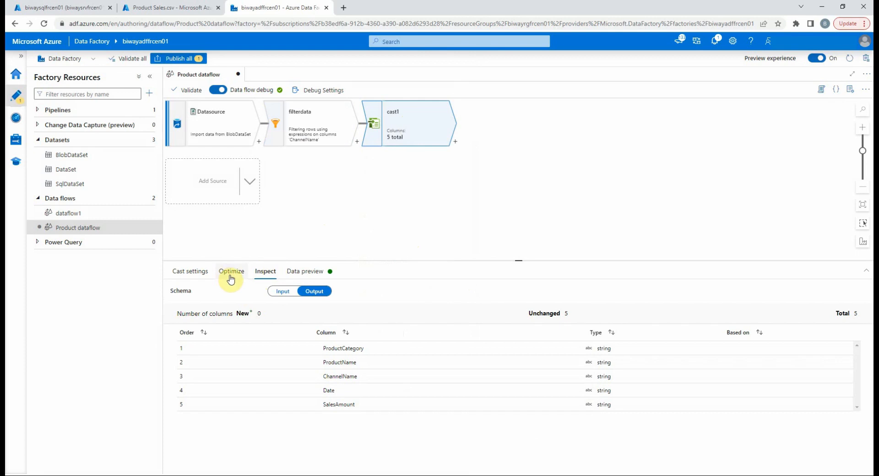
left_click(191, 275)
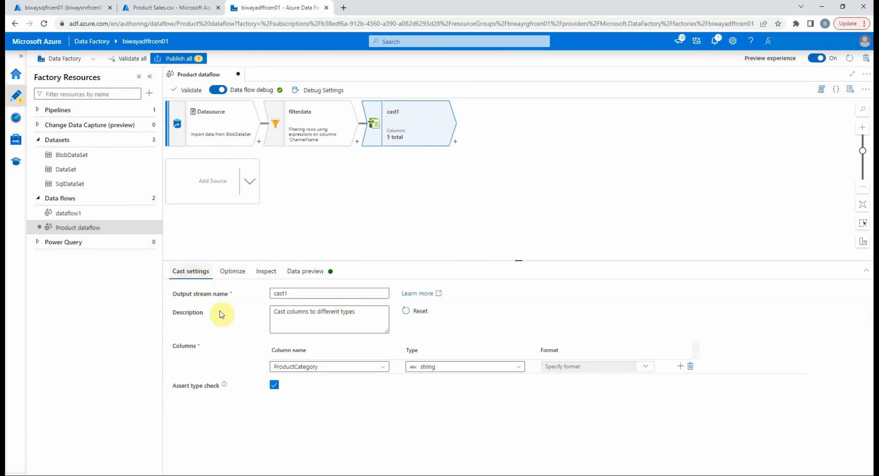
- Set the cast column in cast1 to Date with type date, leaving its format unspecified
left_click(369, 369)
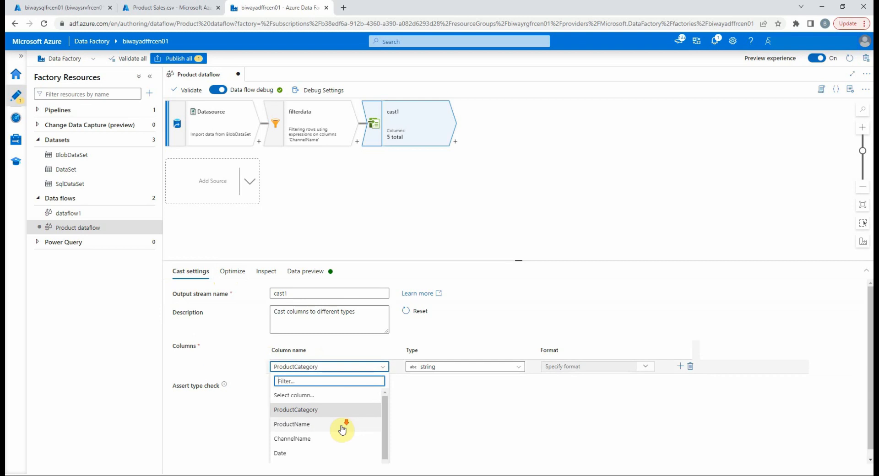
scroll(329, 429, "down", 1)
left_click(296, 450)
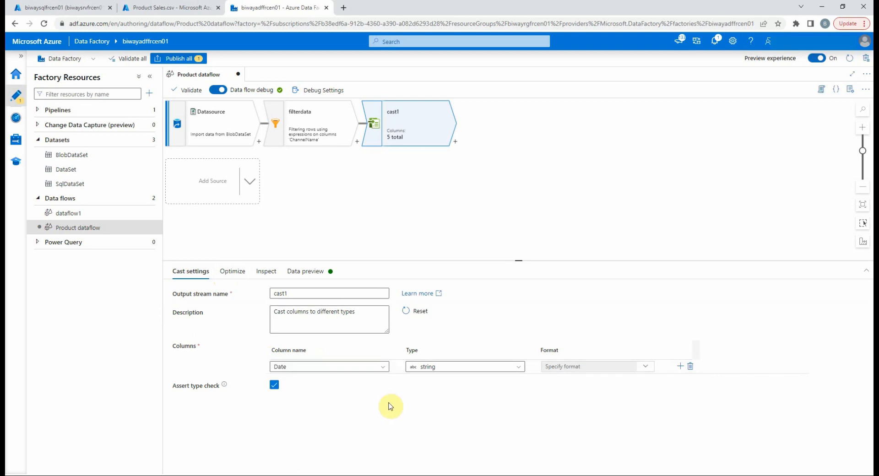
left_click(496, 374)
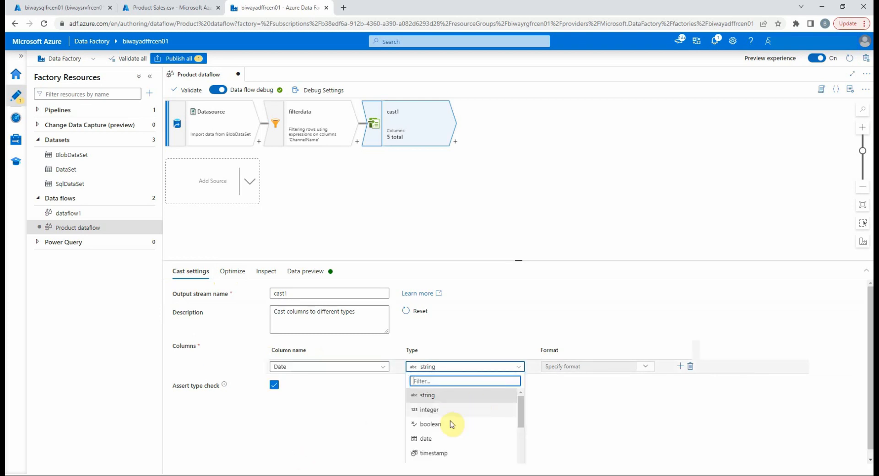
left_click(425, 441)
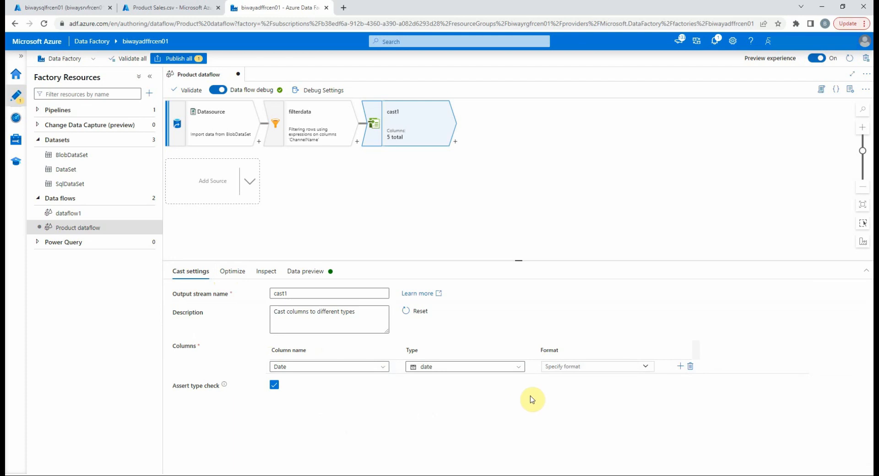
left_click(646, 366)
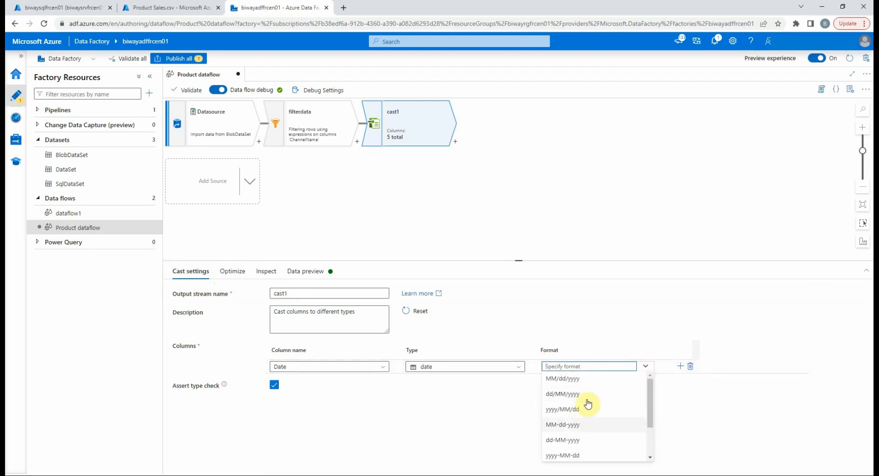
left_click(696, 417)
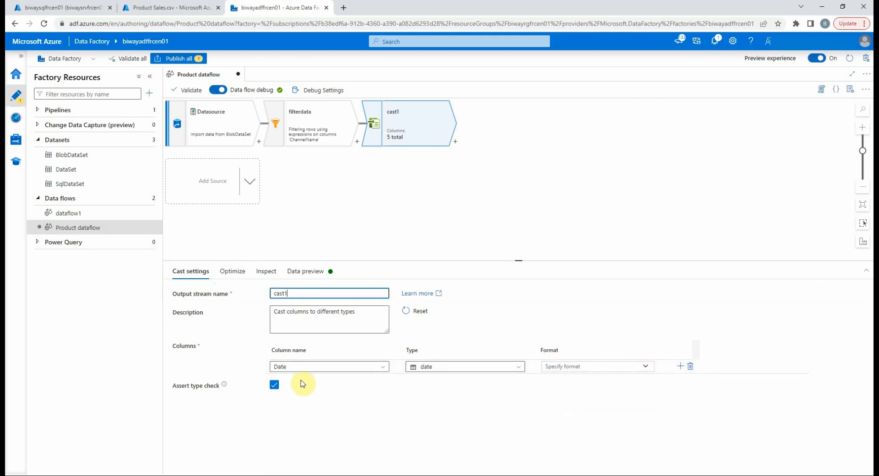
- Add a second cast column to cast1 that converts SalesAmount to float, and preview the cast data
left_click(681, 368)
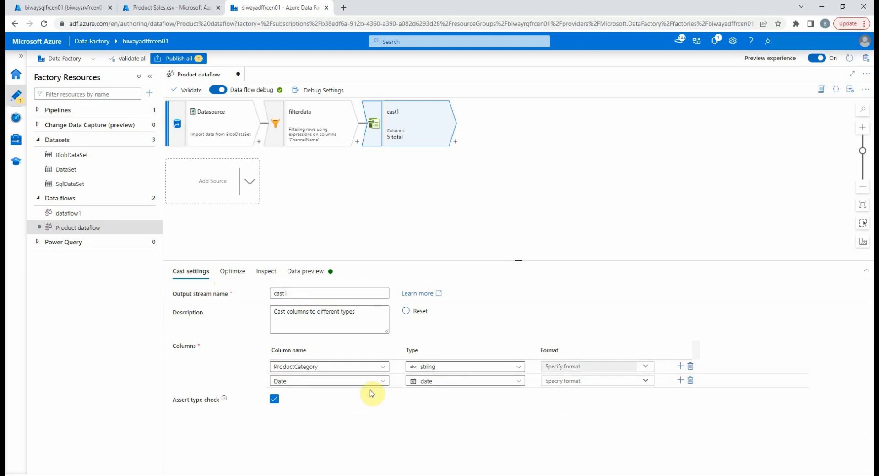
left_click(382, 369)
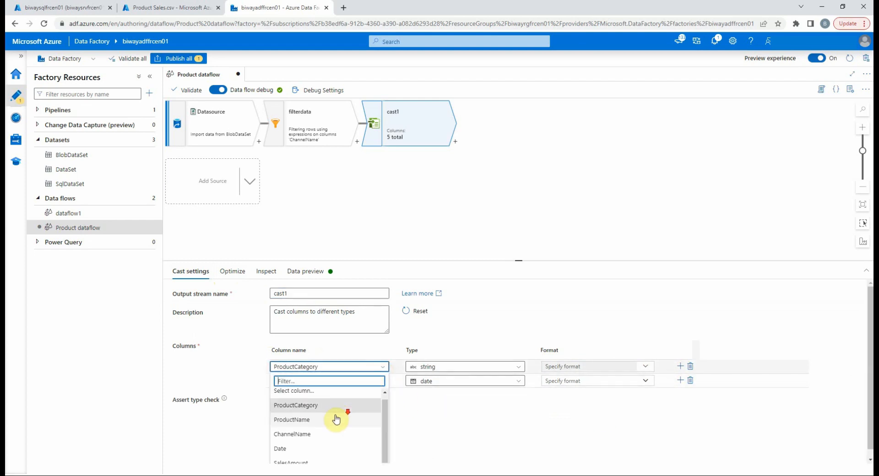
scroll(318, 453, "down", 1)
left_click(311, 457)
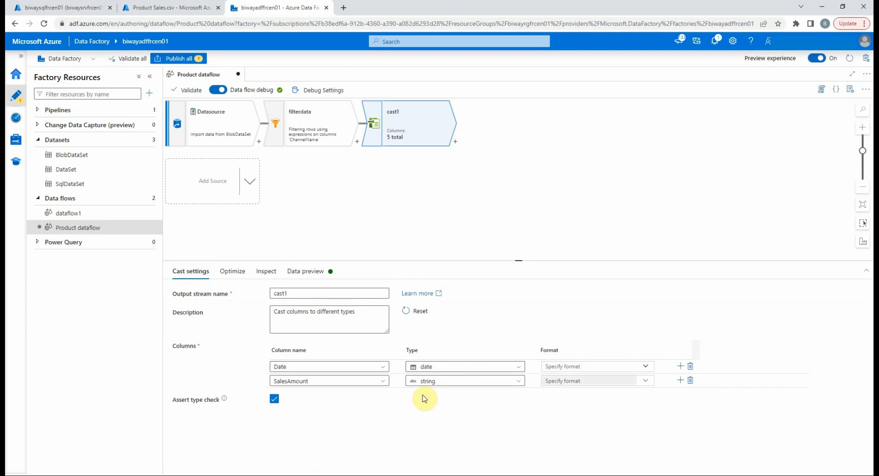
left_click(464, 381)
scroll(457, 424, "down", 3)
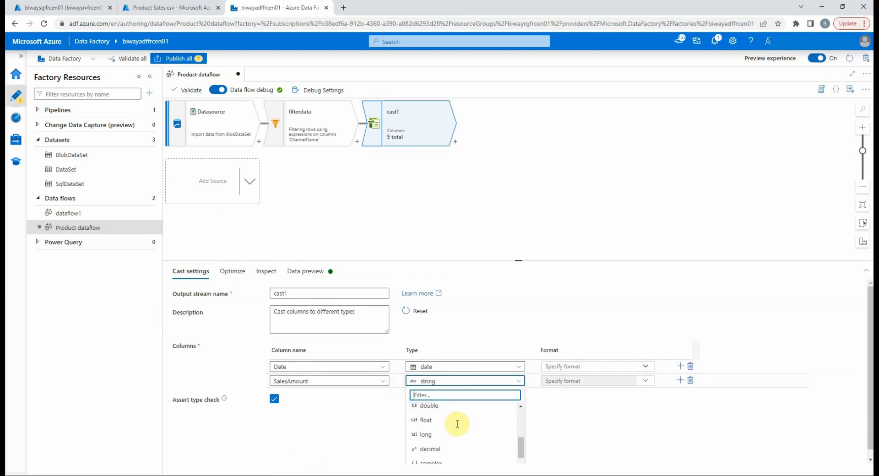
left_click(427, 421)
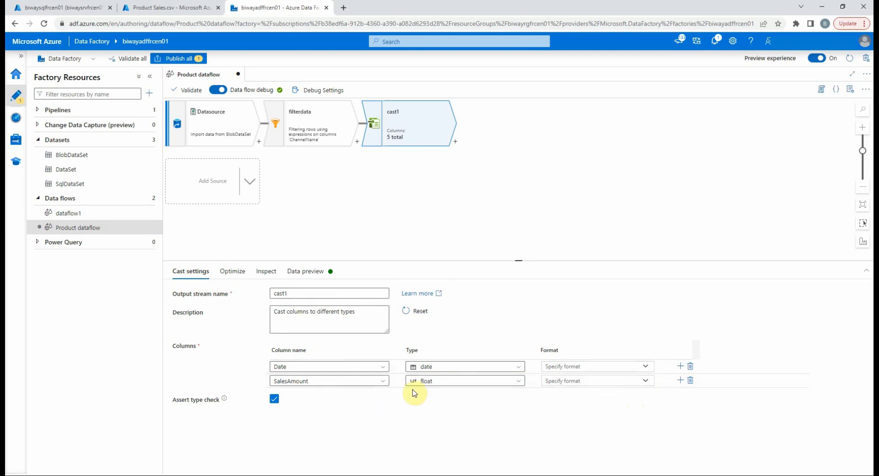
left_click(304, 271)
left_click(201, 307)
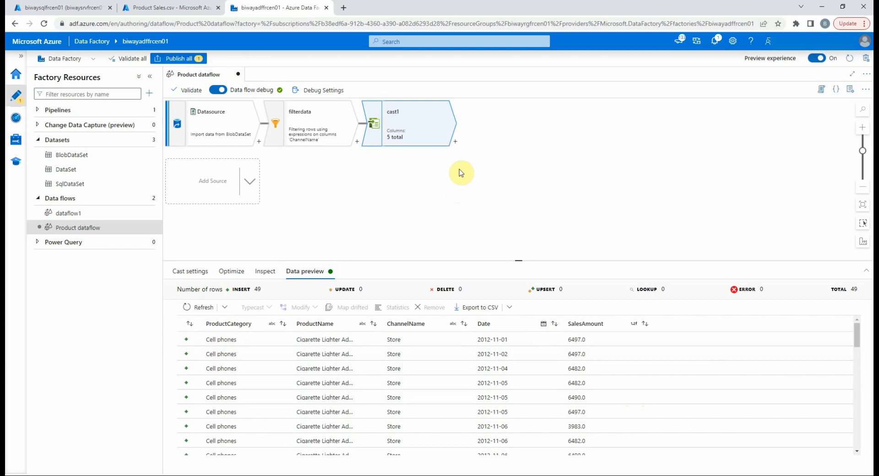
- Add a Select transformation after cast1 and enlarge its settings area to show all column mappings
left_click(455, 144)
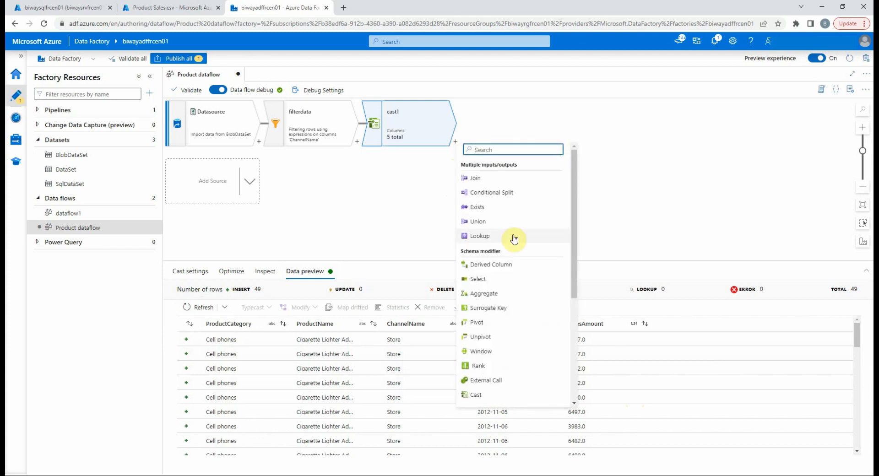
left_click(485, 281)
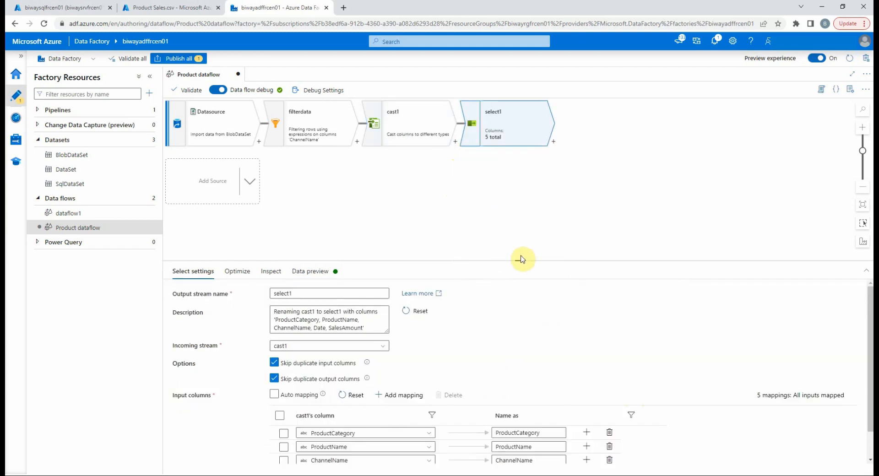
left_click_drag(519, 259, 517, 208)
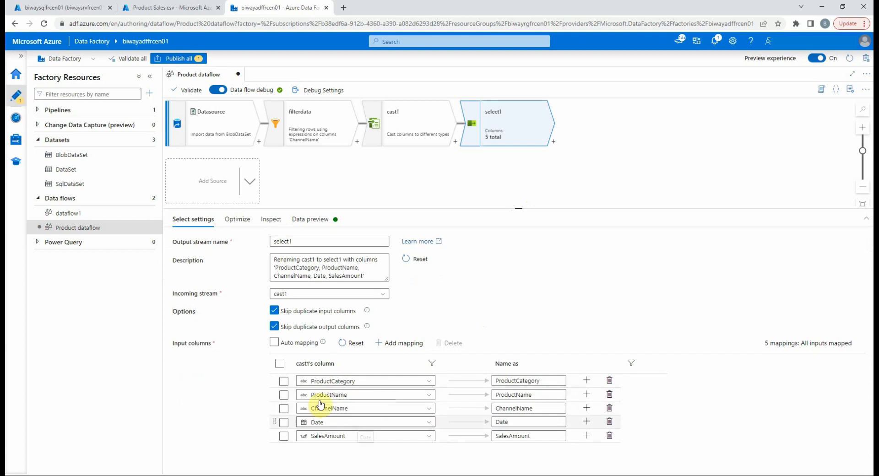
- Rename the select1 output columns ProductCategory, ProductName and SalesAmount as Product Category, Product and Sales amount
left_click(518, 380)
left_click_drag(516, 394, 551, 396)
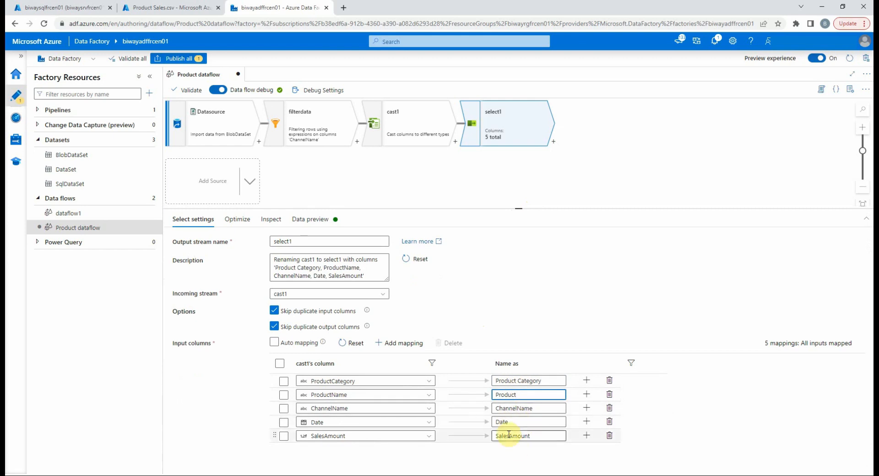
left_click(511, 435)
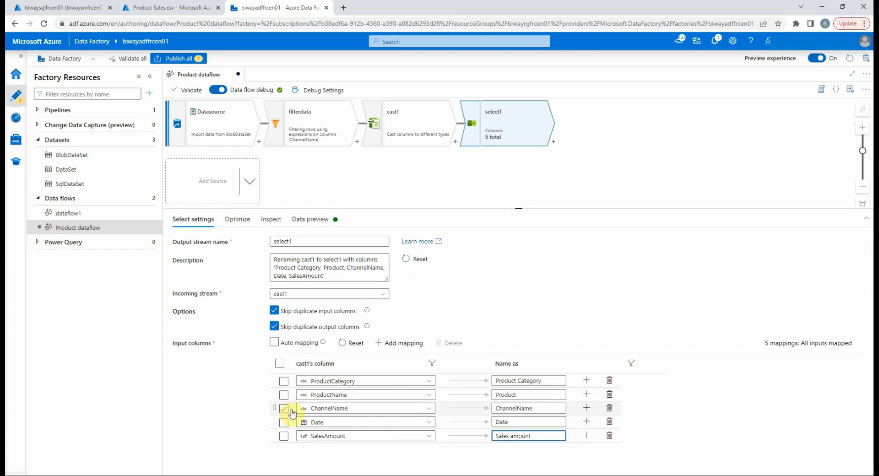
- Remove the ChannelName mapping from select1 and preview the resulting data
left_click(611, 411)
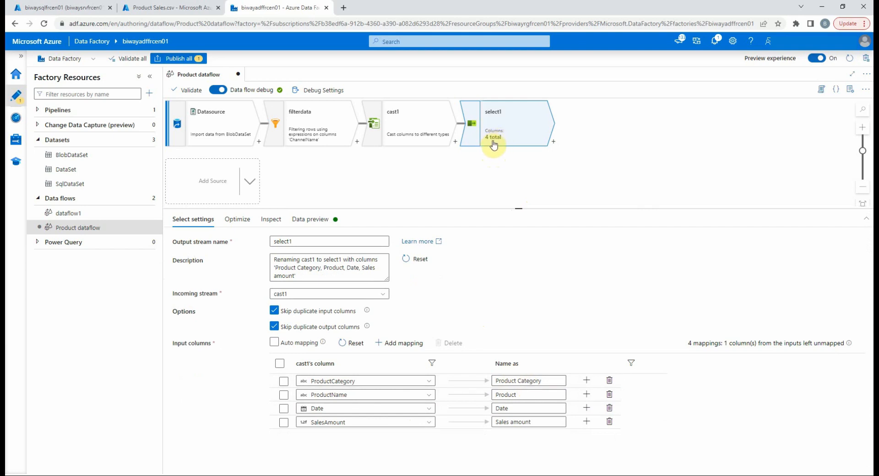
left_click(307, 219)
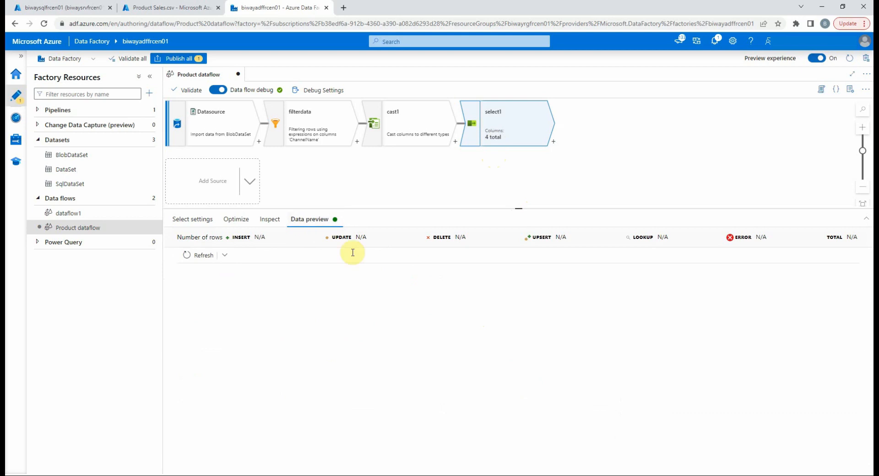
left_click(197, 259)
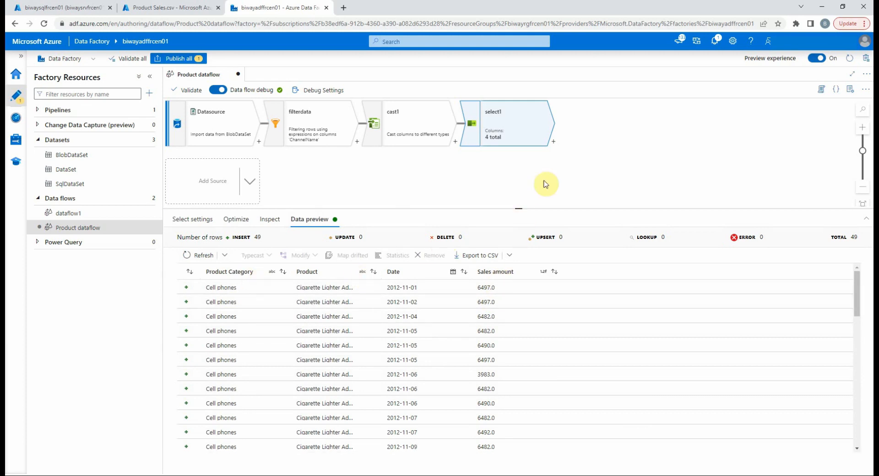
- Add a Derived Column transformation after select1 and name its new column LoadingDate
left_click(554, 142)
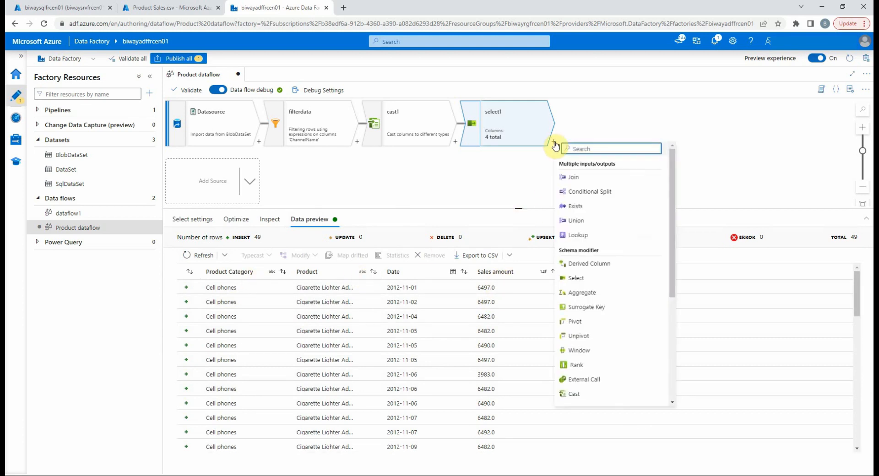
left_click(595, 268)
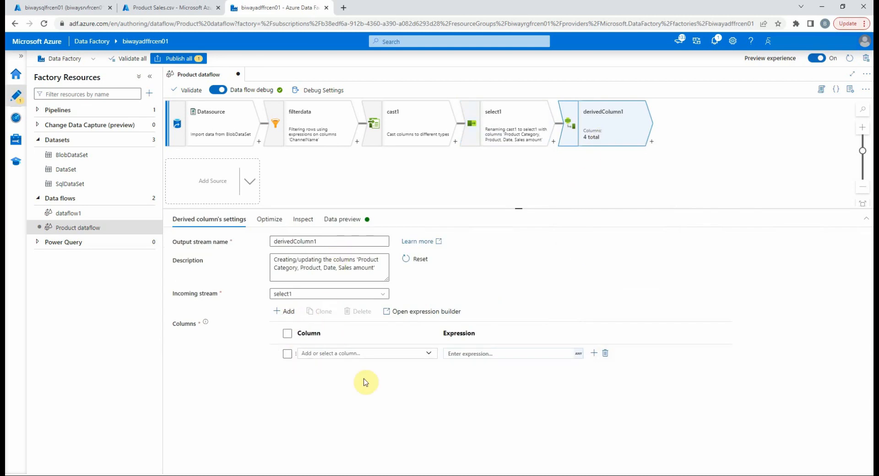
left_click(367, 354)
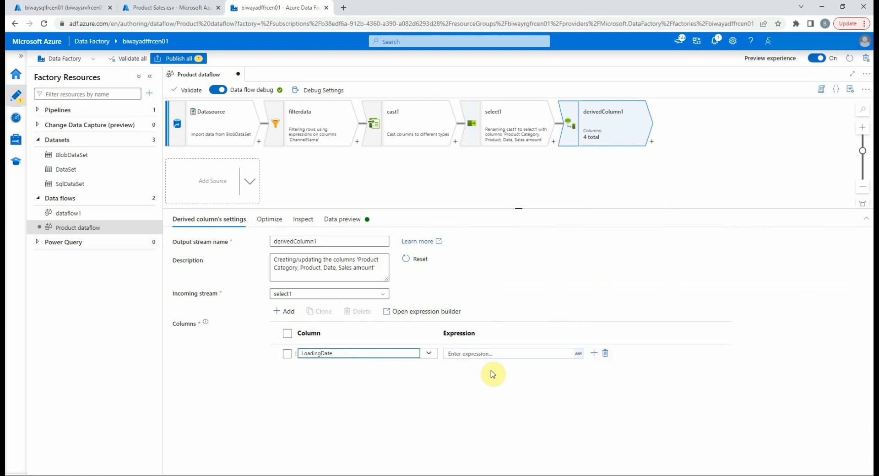
- Set the LoadingDate expression to currentTimestamp() in the expression builder, finding the function with the filter curr, and save it
left_click(489, 352)
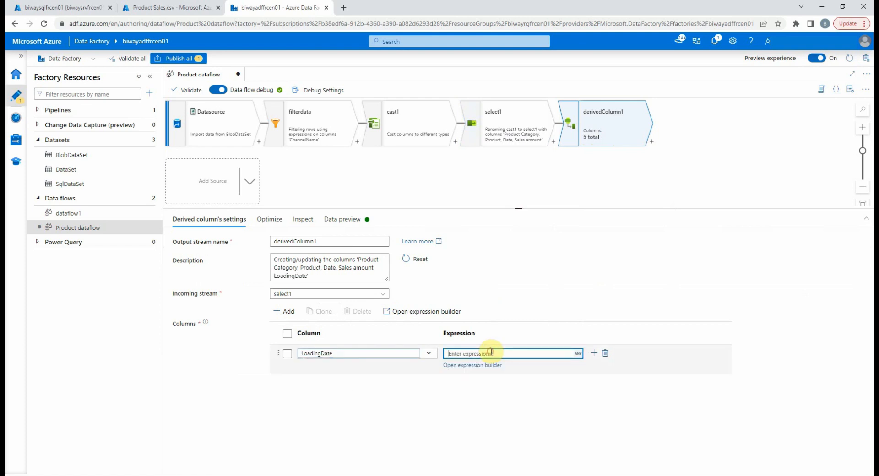
left_click(465, 366)
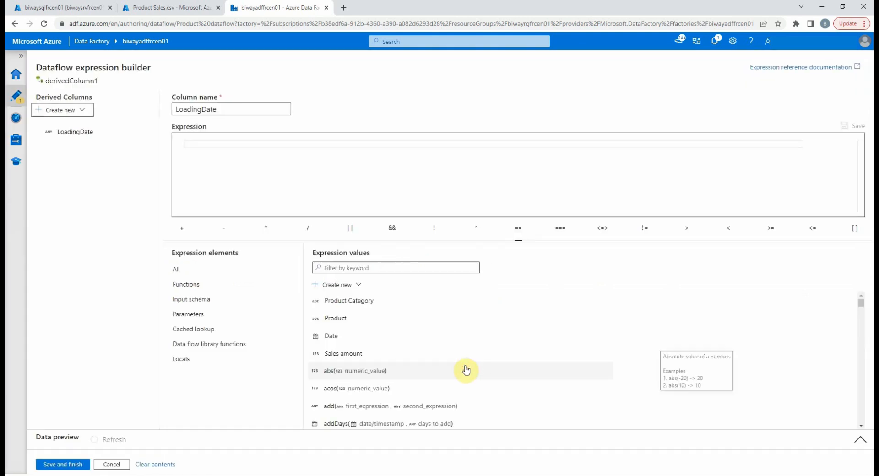
left_click(344, 267)
type("curr")
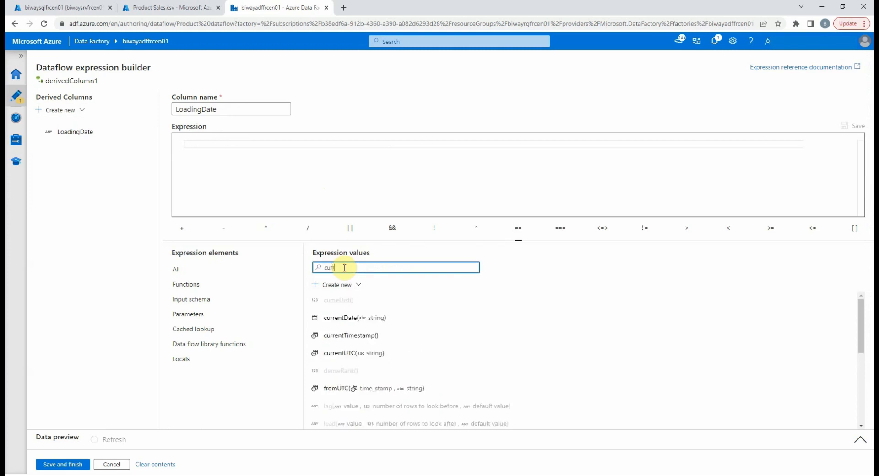
left_click(347, 336)
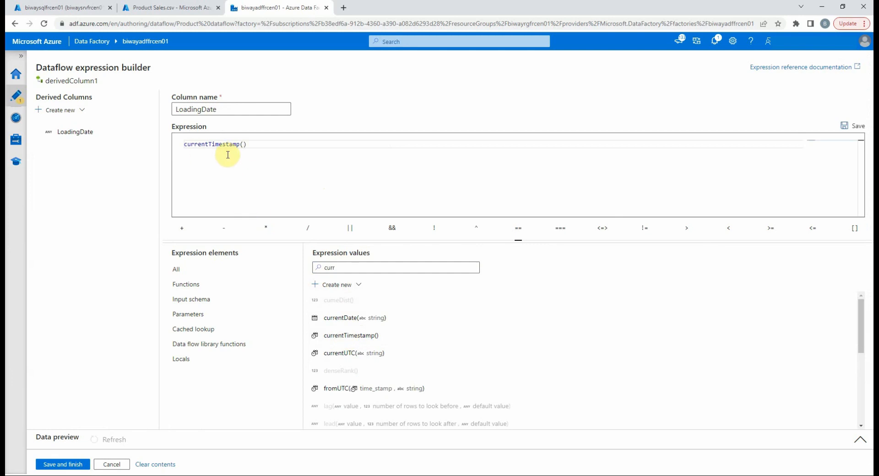
left_click(63, 465)
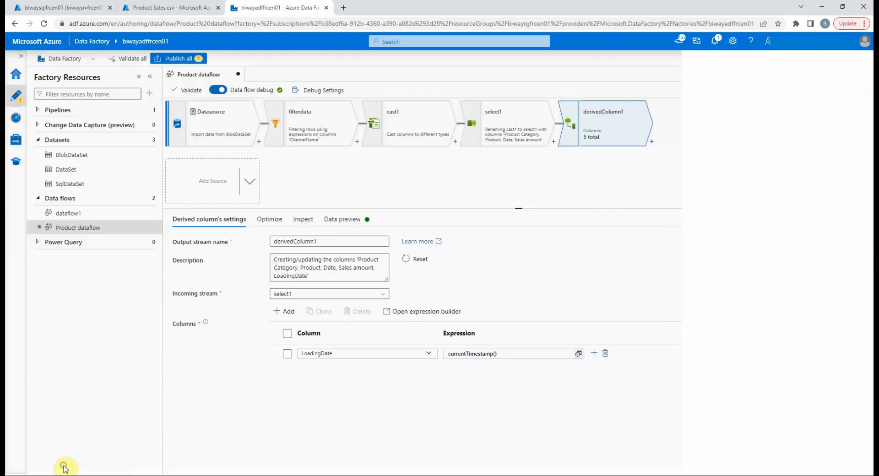
- Load the data preview of the derivedColumn1 transformation to check the LoadingDate column
left_click(346, 222)
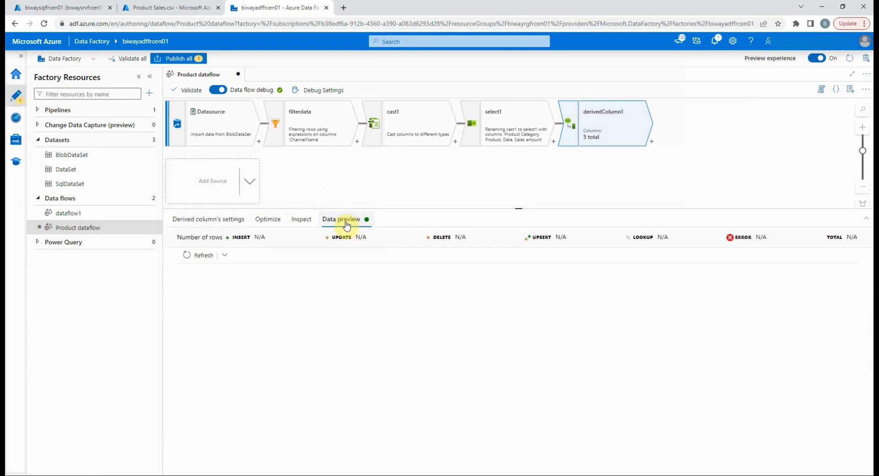
left_click(202, 254)
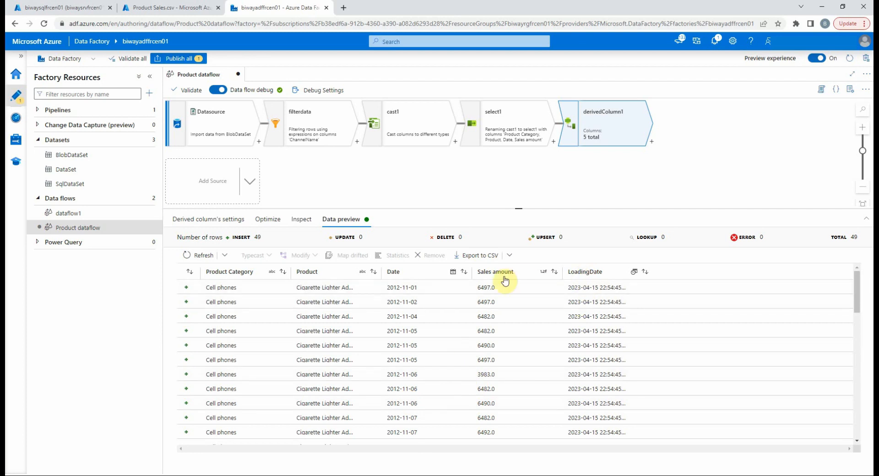
- Add a Sink after derivedColumn1 and set its dataset to SqlDataSet
left_click(653, 144)
scroll(705, 346, "down", 3)
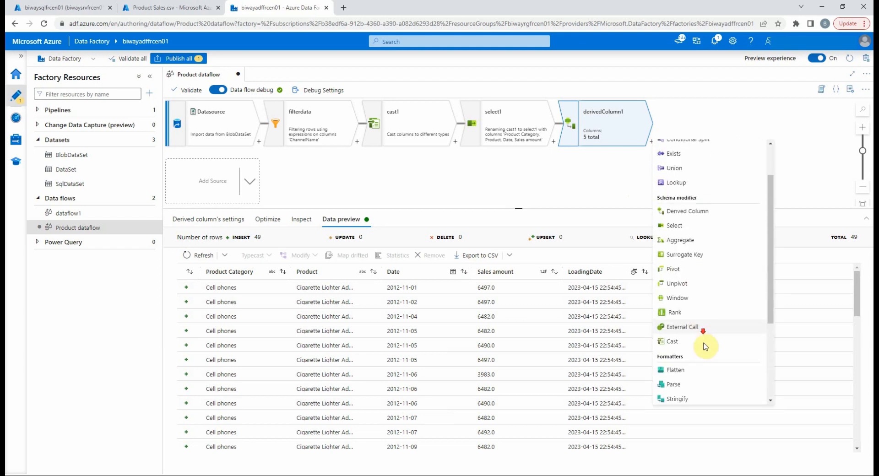
scroll(707, 350, "down", 3)
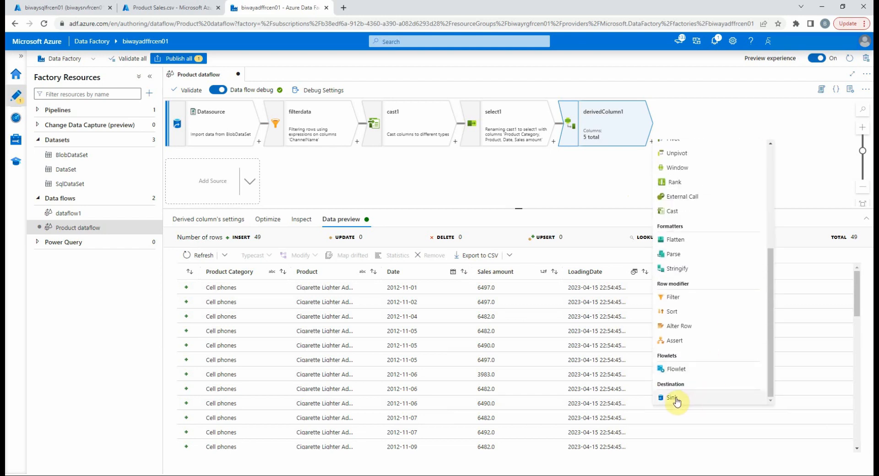
left_click(672, 397)
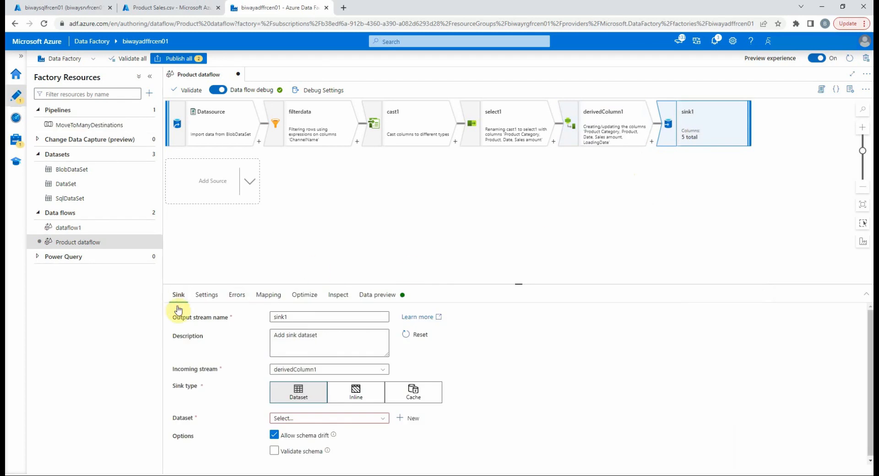
left_click(330, 419)
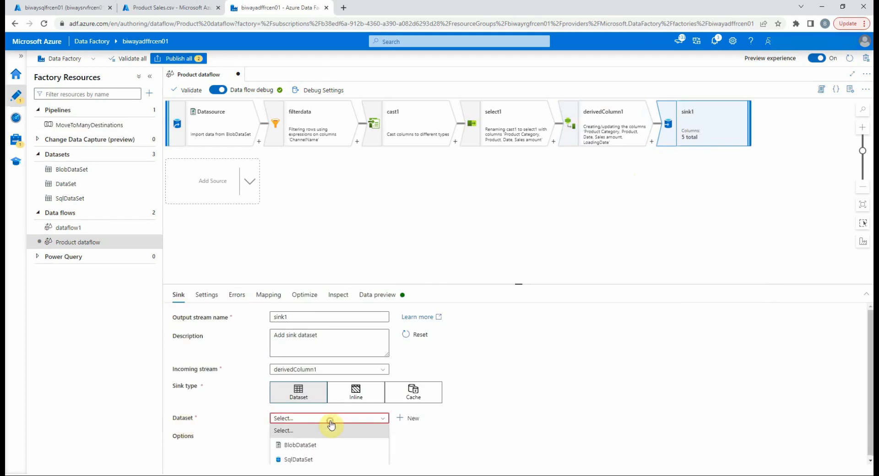
left_click(293, 459)
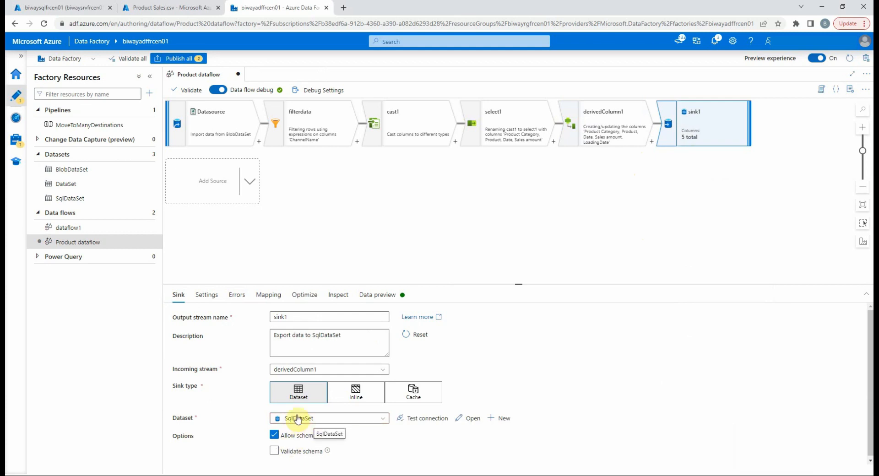
- Enter Truncate Table [dbo].[StoreProducts] as the pre SQL script in the settings of sink1
left_click(206, 294)
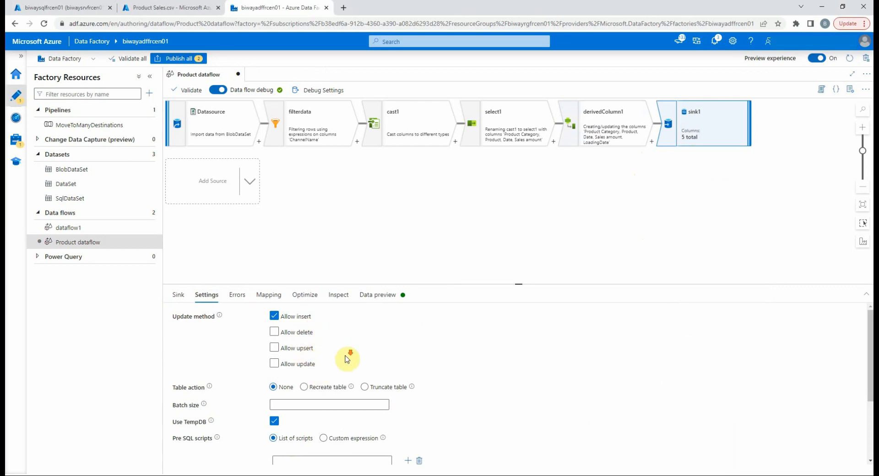
scroll(347, 359, "down", 1)
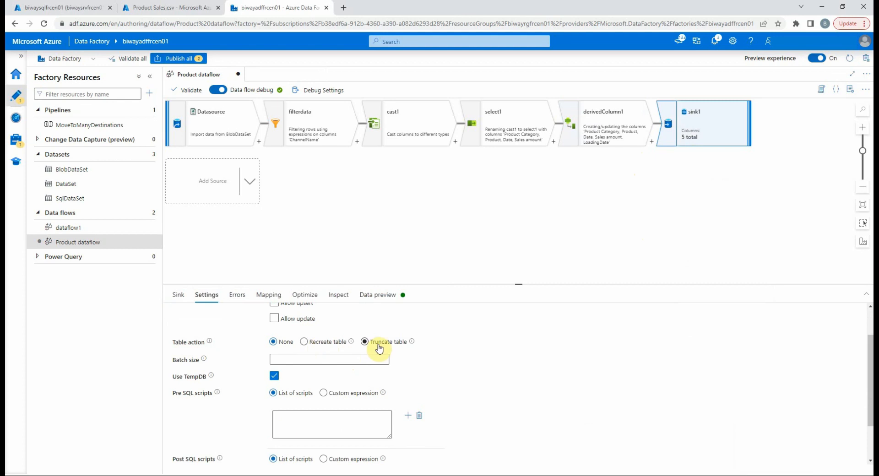
scroll(378, 350, "down", 1)
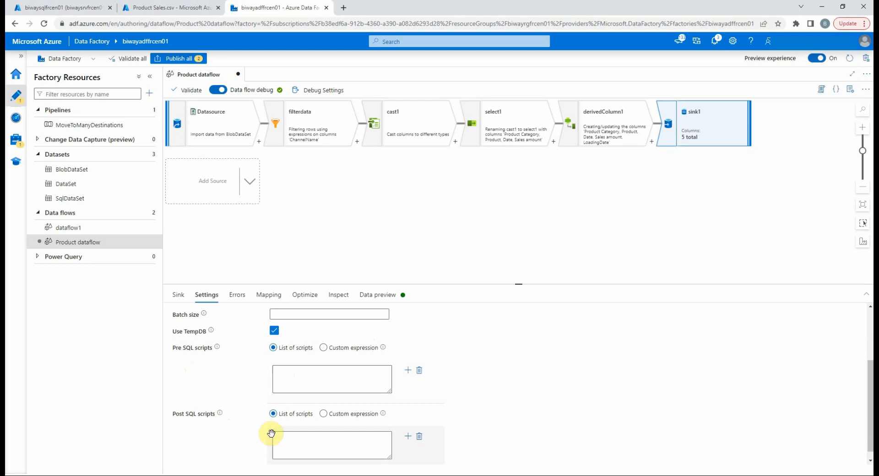
left_click(296, 375)
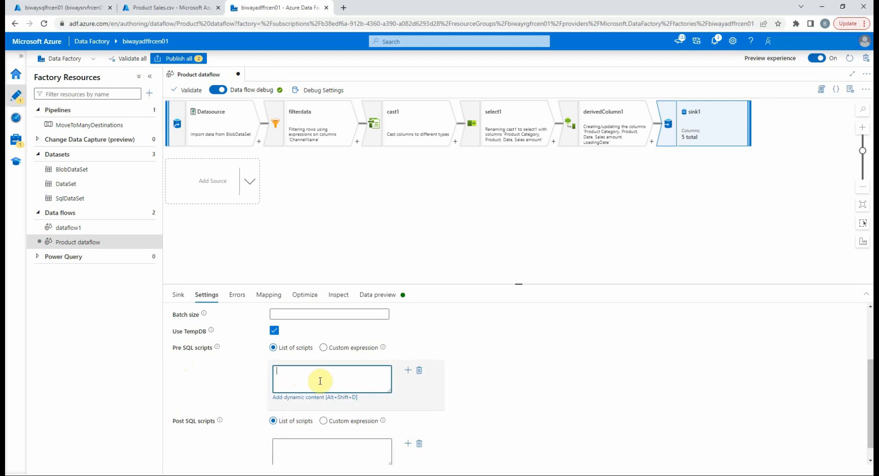
type("Truncate Table [dbo].[StoreProducts]")
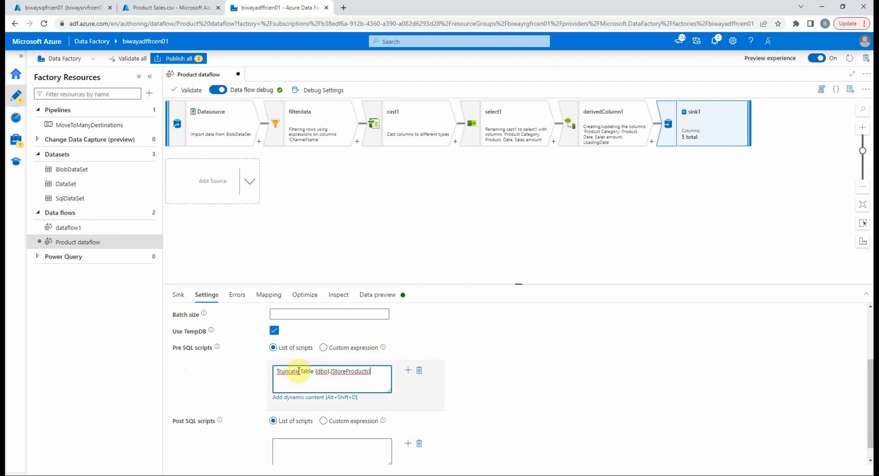
- Turn off auto mapping for sink1 and load a preview of the data it writes
left_click(262, 301)
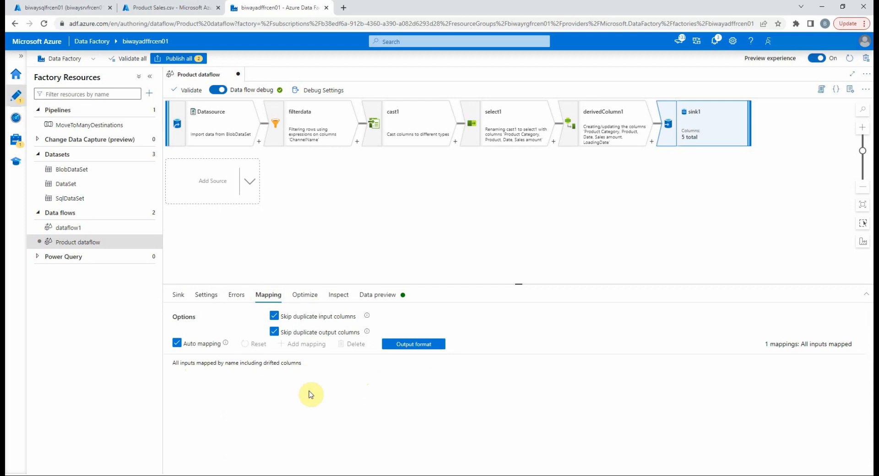
left_click(203, 344)
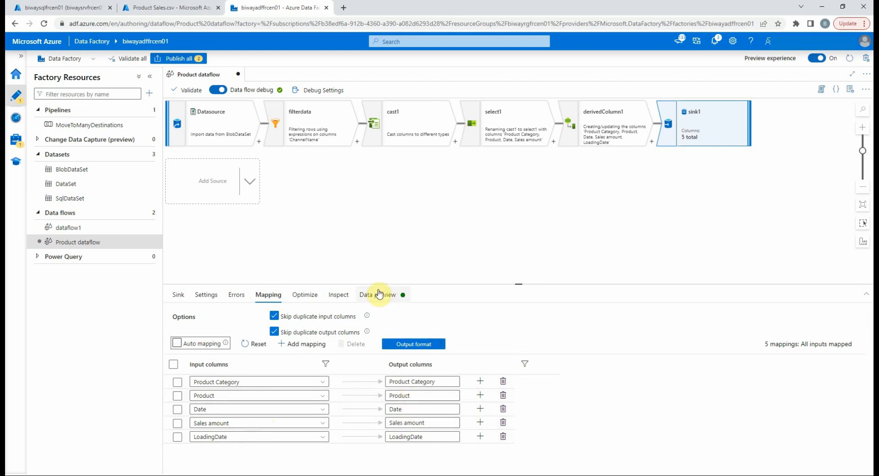
left_click(378, 295)
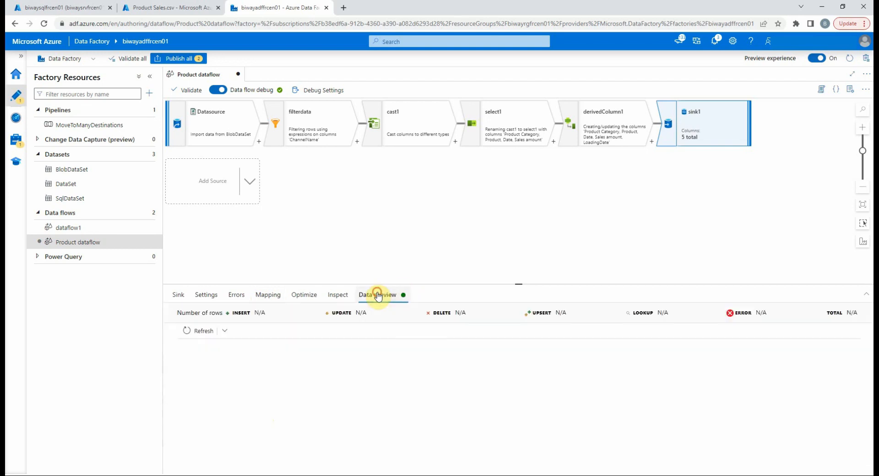
left_click(200, 331)
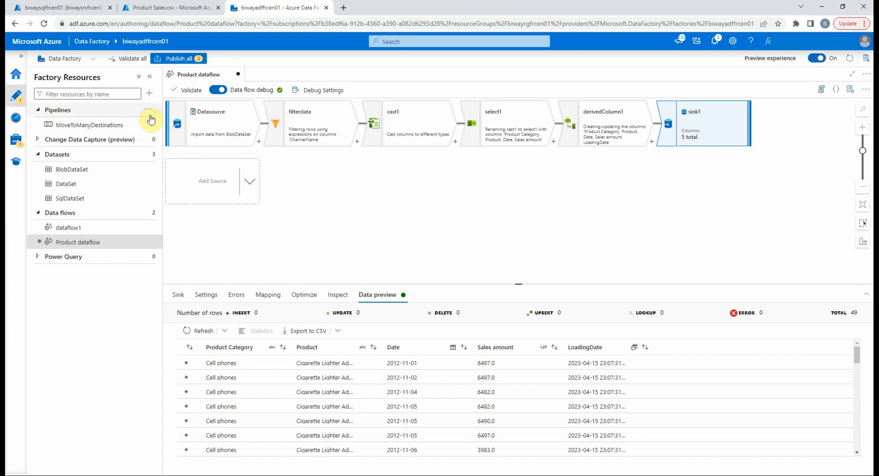
- Create a new pipeline and name it DataFlowpipeline
left_click(148, 112)
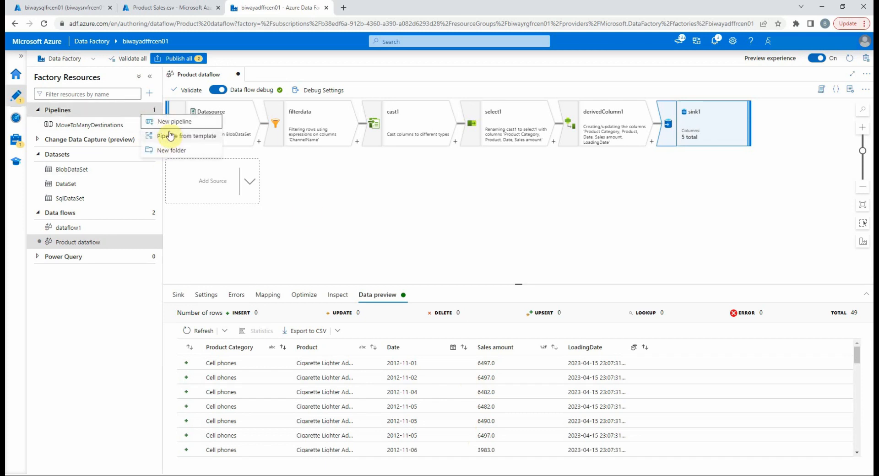
left_click(169, 122)
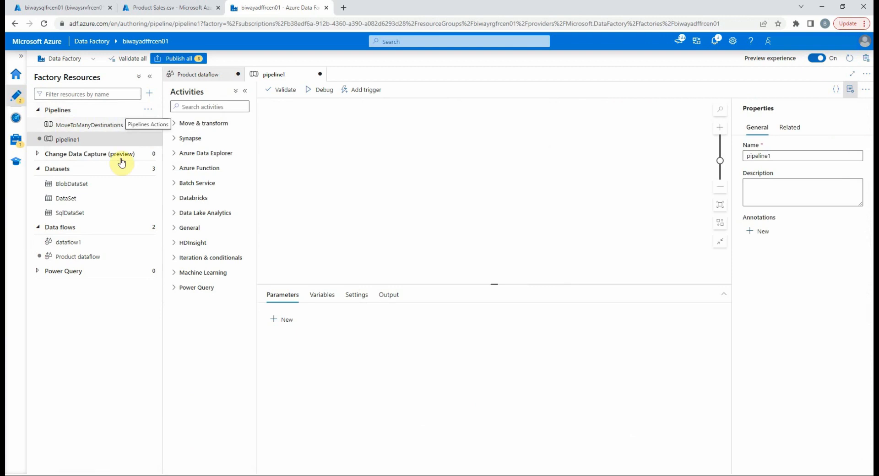
left_click(777, 155)
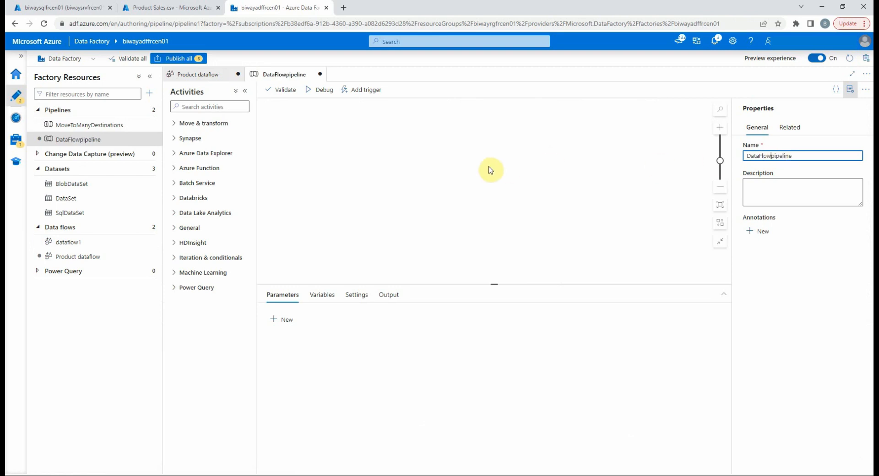
- Add a Data flow activity to DataFlowpipeline and set it to run Product dataflow
left_click(174, 124)
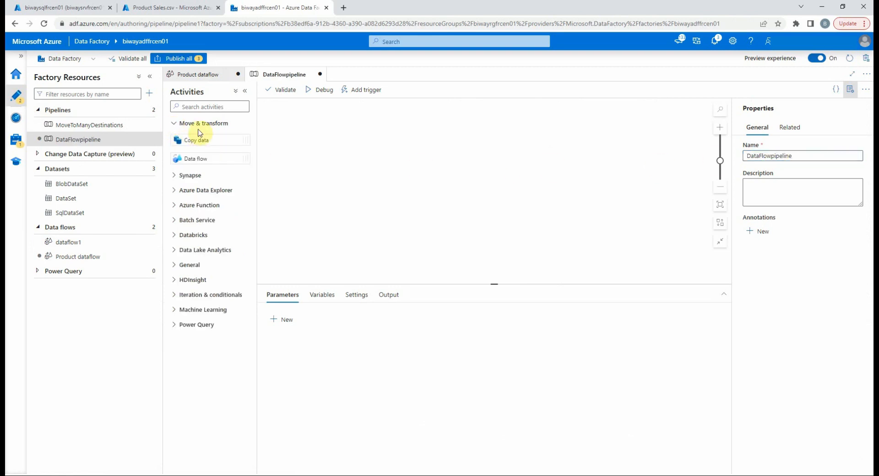
left_click_drag(197, 158, 382, 170)
left_click(394, 170)
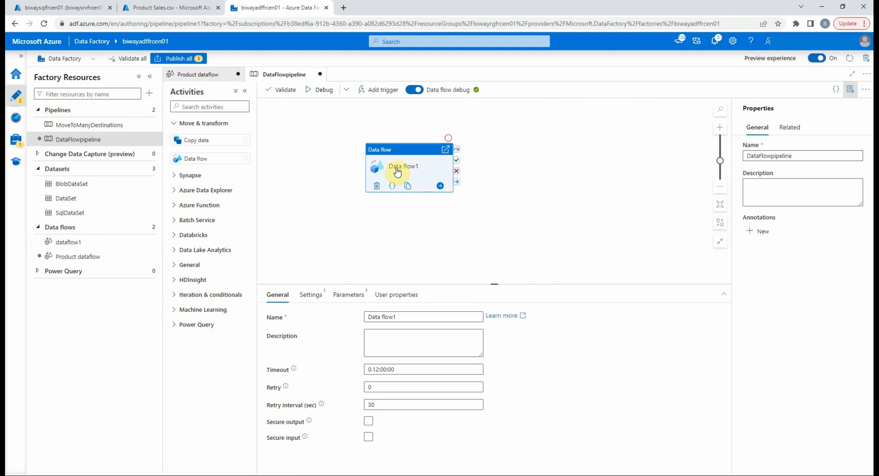
left_click(309, 299)
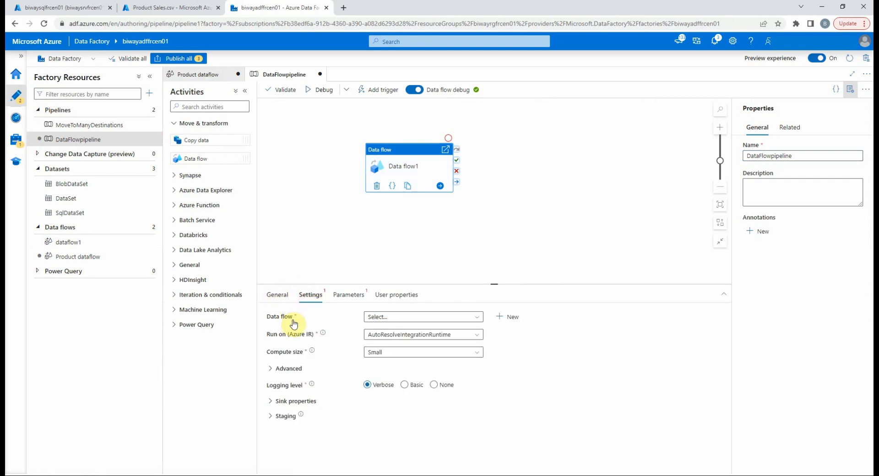
left_click(394, 316)
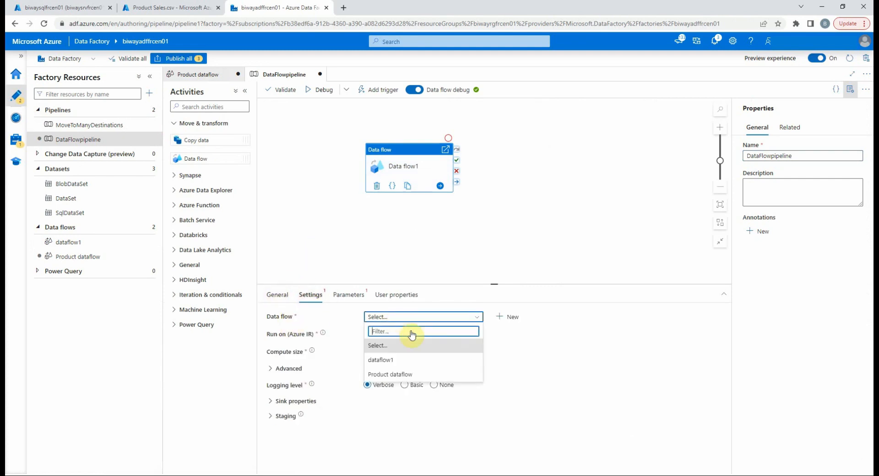
left_click(391, 374)
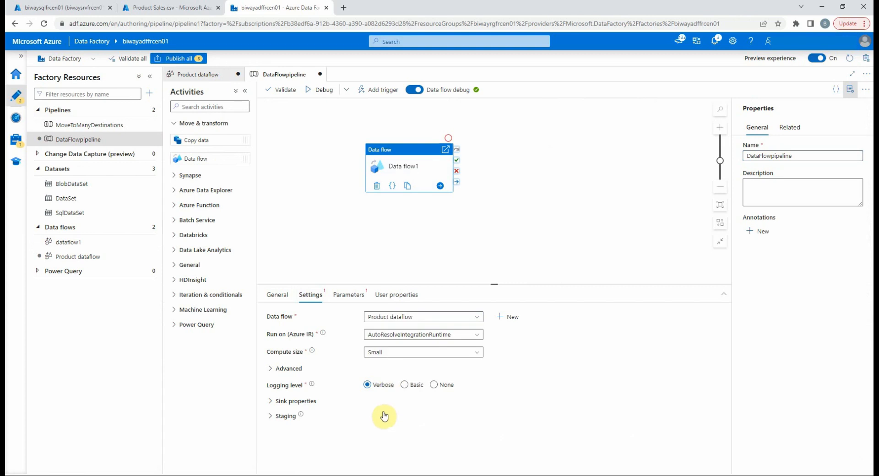
- Start a debug run of DataFlowpipeline and refresh its run status
left_click(385, 234)
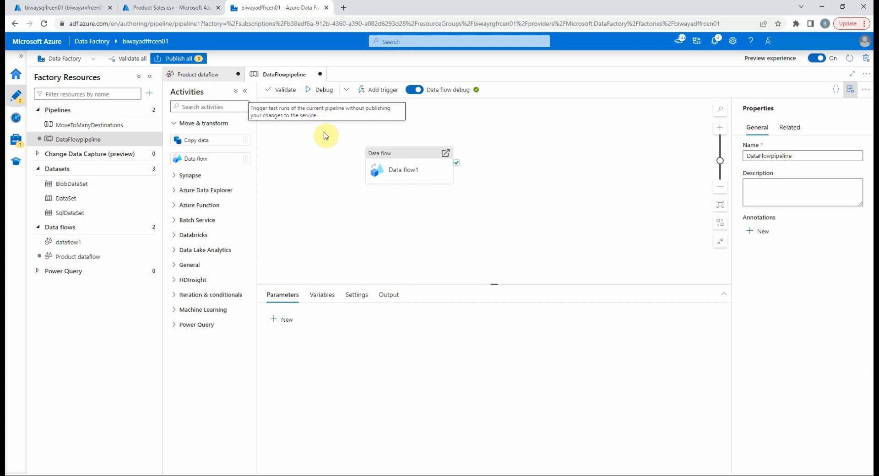
left_click(318, 94)
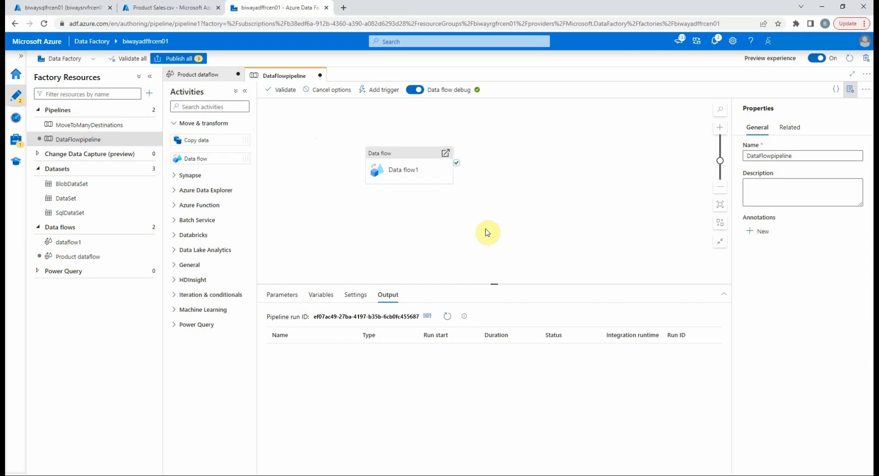
left_click(447, 317)
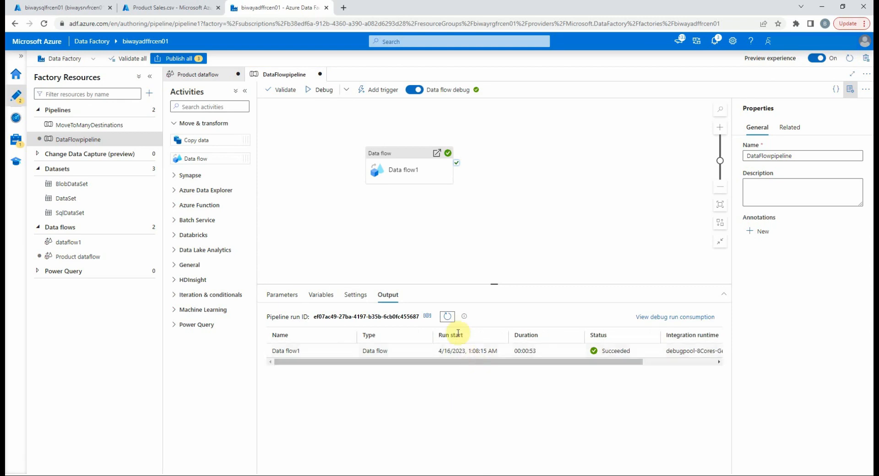
- Open the run details of Data flow1 and examine the diagnostics of the source, filter, cast, select, derived column and sink stages
mouse_move(521, 350)
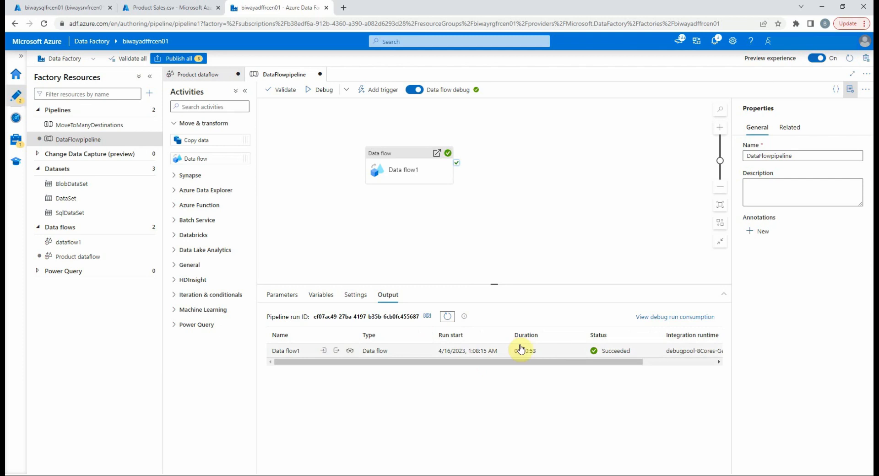
left_click(350, 351)
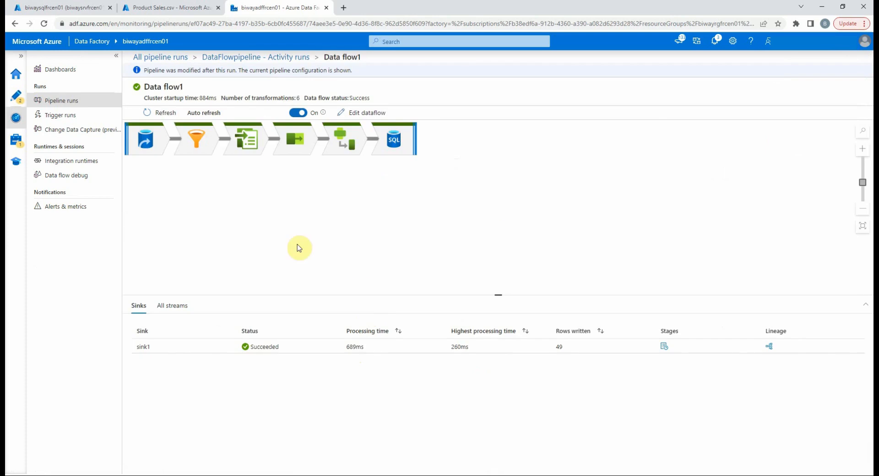
left_click(145, 143)
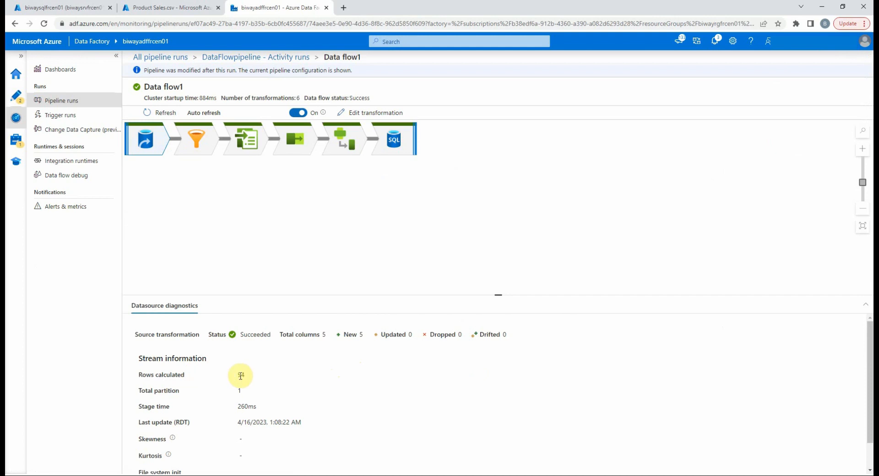
scroll(241, 373, "down", 2)
scroll(245, 361, "up", 2)
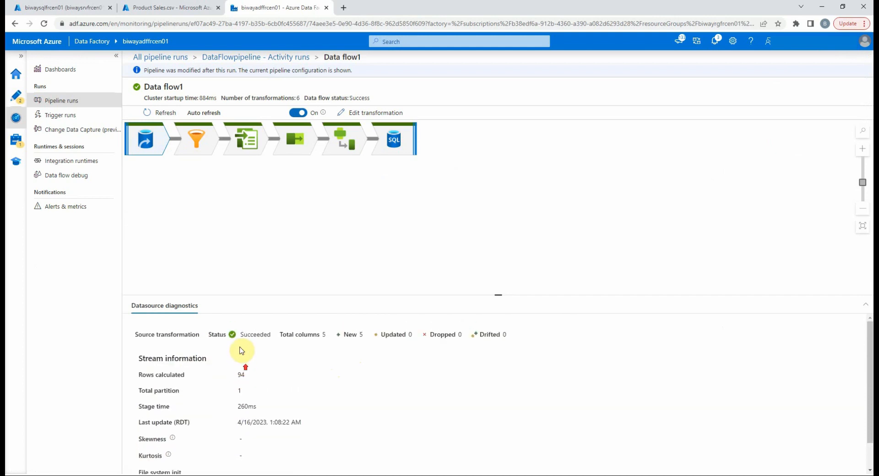
left_click(198, 145)
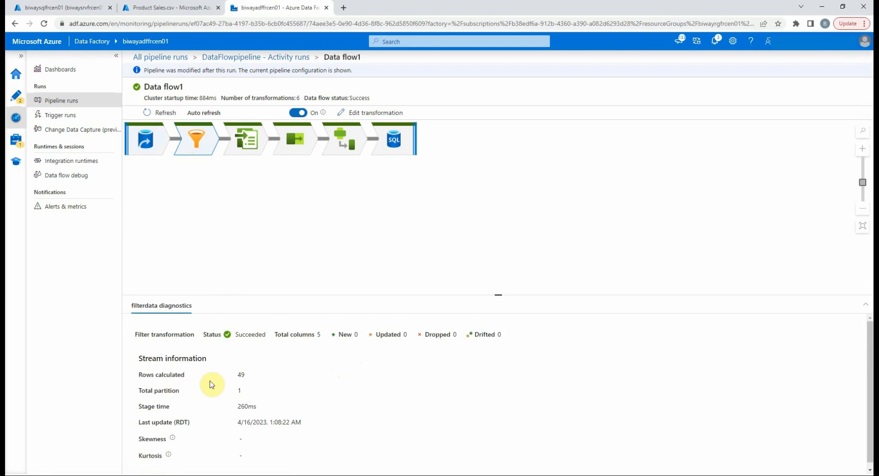
left_click(250, 143)
left_click(301, 142)
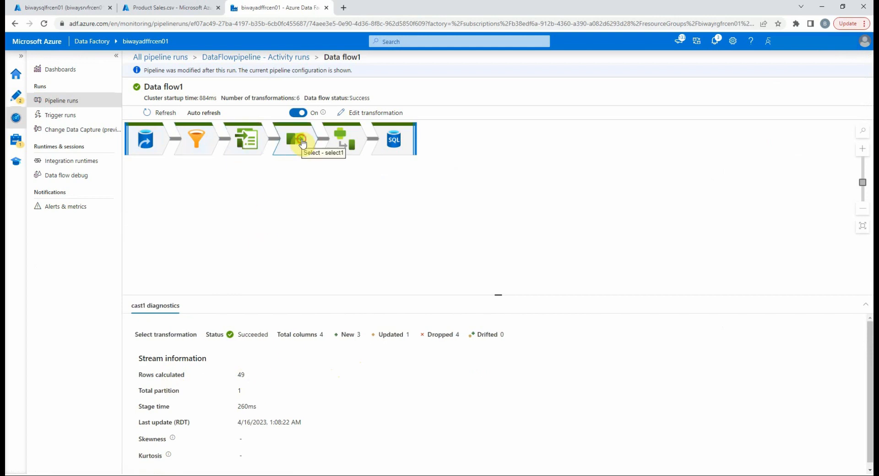
left_click(345, 139)
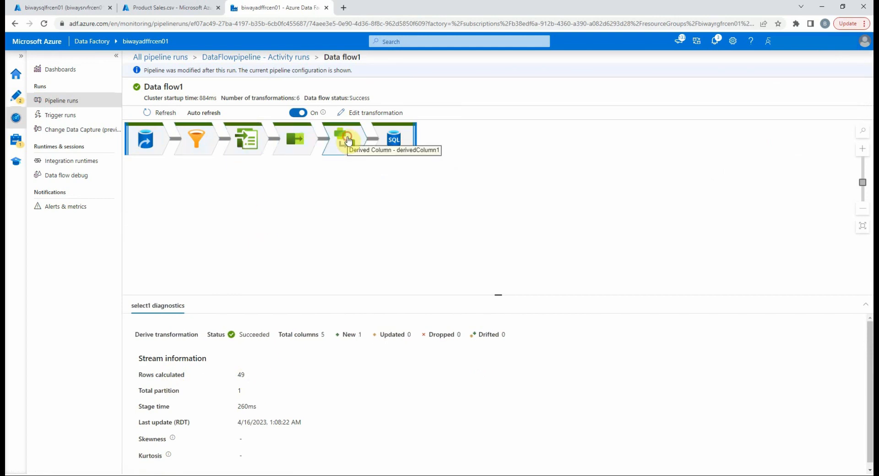
left_click(408, 141)
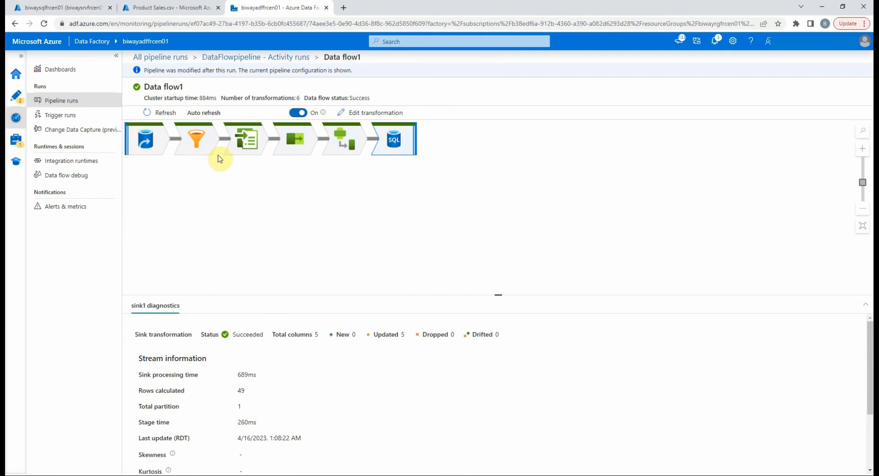
- Run the SELECT query on [dbo].[StoreProducts] in the SQL database query editor to check the loaded rows, and return to Data Factory
left_click(24, 8)
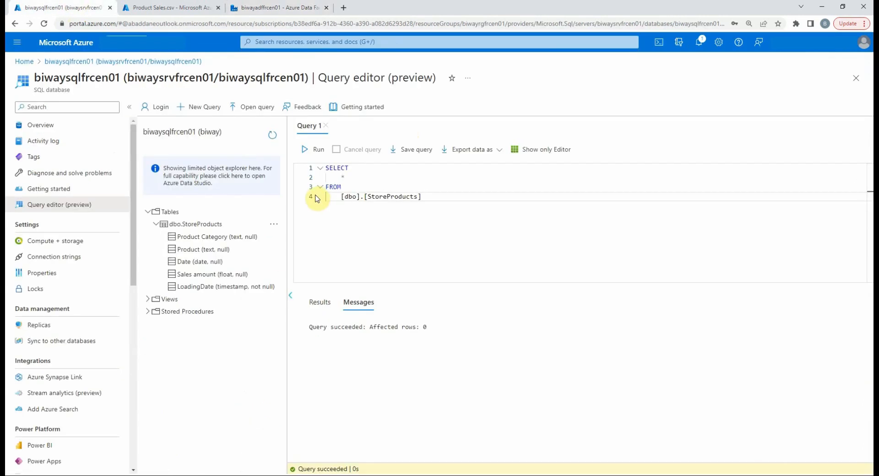
left_click(305, 151)
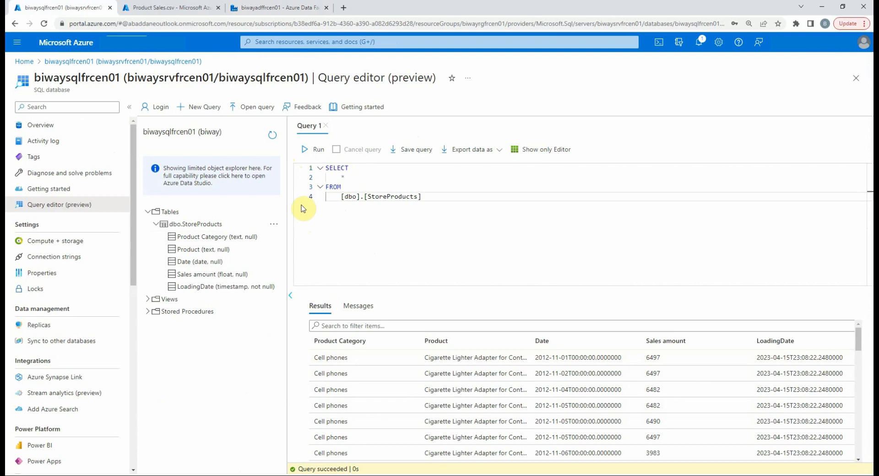
left_click(270, 5)
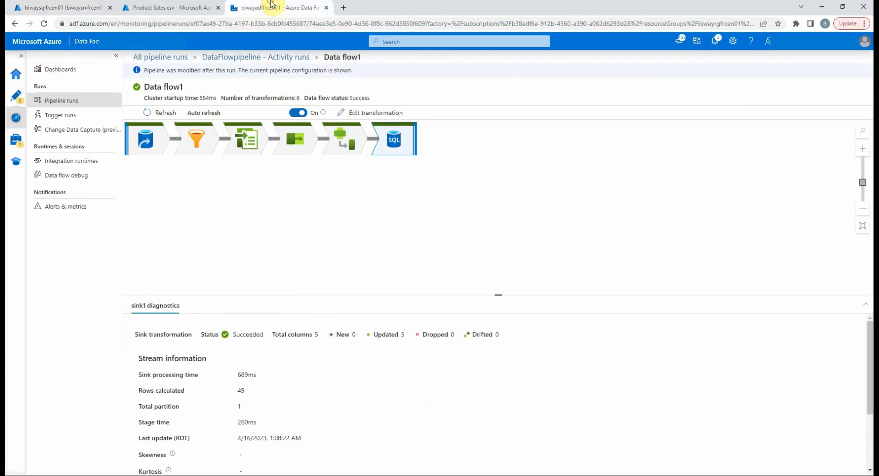